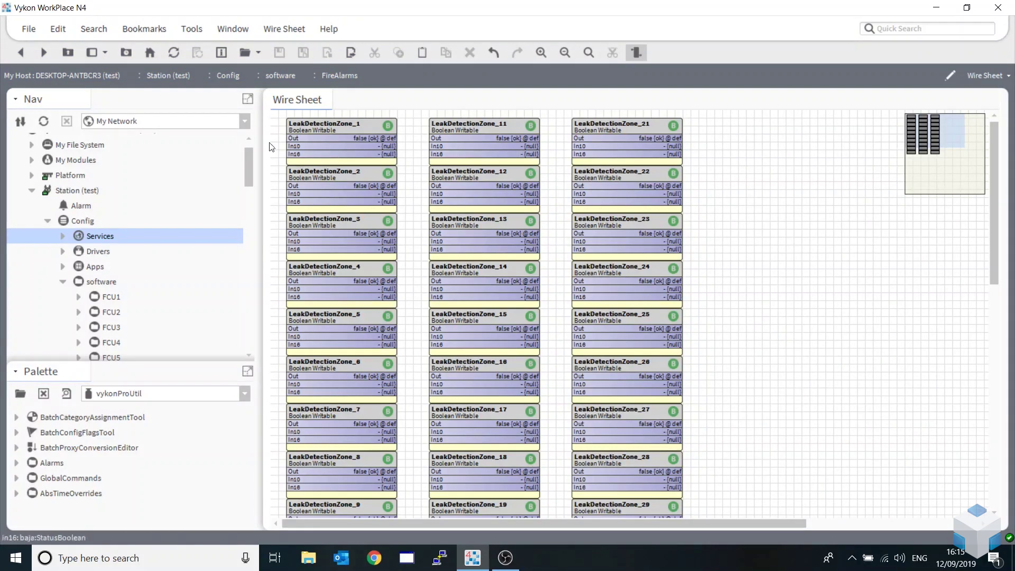
Step: Expand GlobalCommands in the vykonProUtil palette and look over its boolean, enum, numeric and string writable commands
click(353, 128)
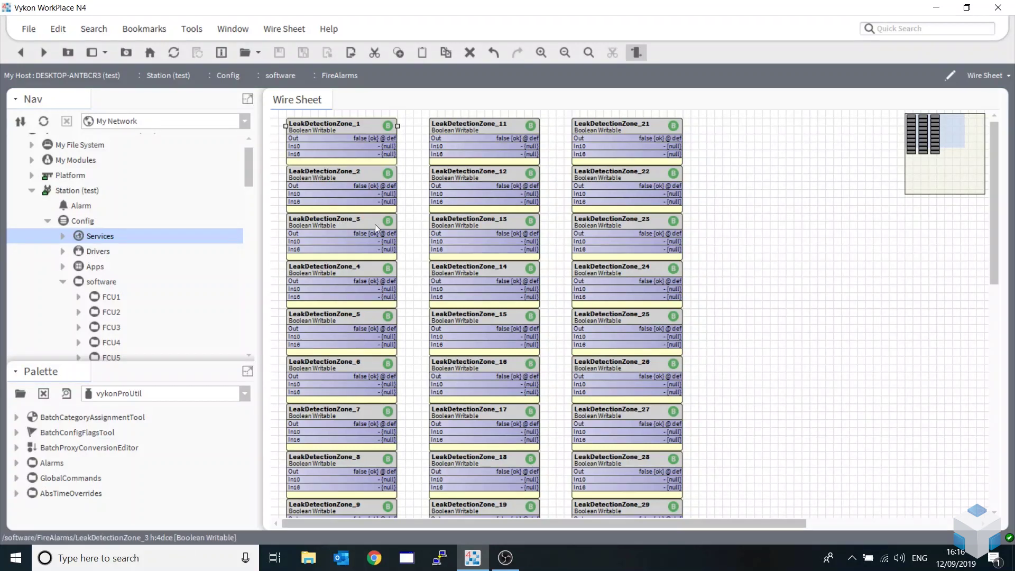
click(16, 464)
click(16, 464)
click(16, 464)
click(17, 464)
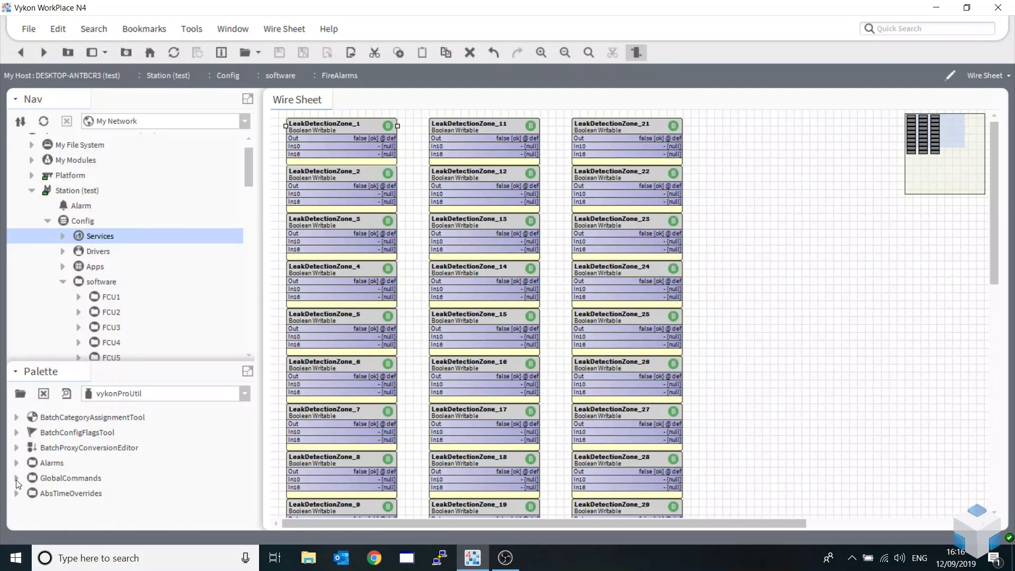
click(17, 478)
scroll(222, 459, down, 2)
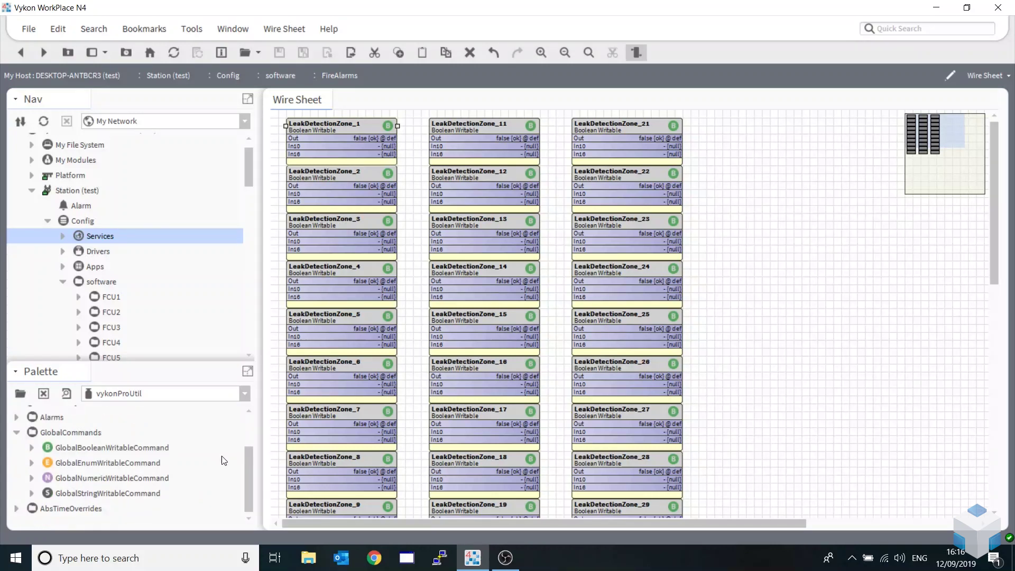
click(140, 451)
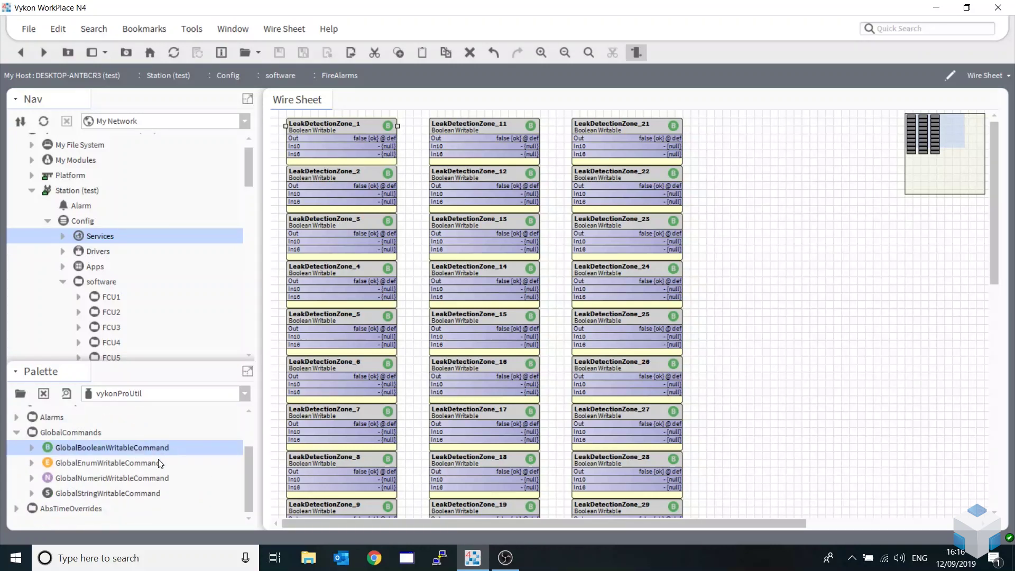
click(136, 464)
click(112, 479)
click(124, 494)
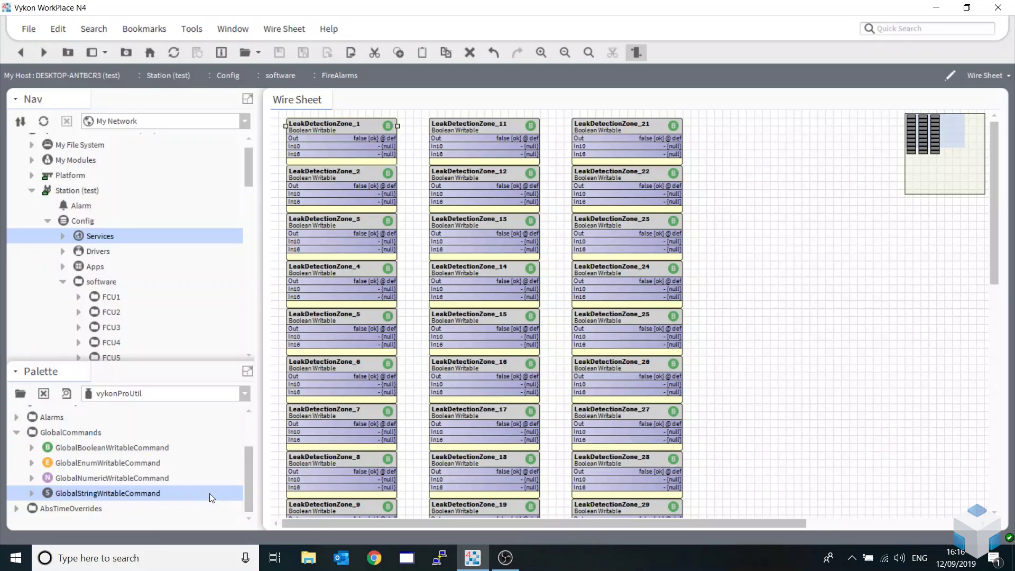
Step: Drop a GlobalBooleanWritableCommand beside the third zone column, keeping its default name
click(87, 448)
drag(86, 448, 778, 207)
click(488, 293)
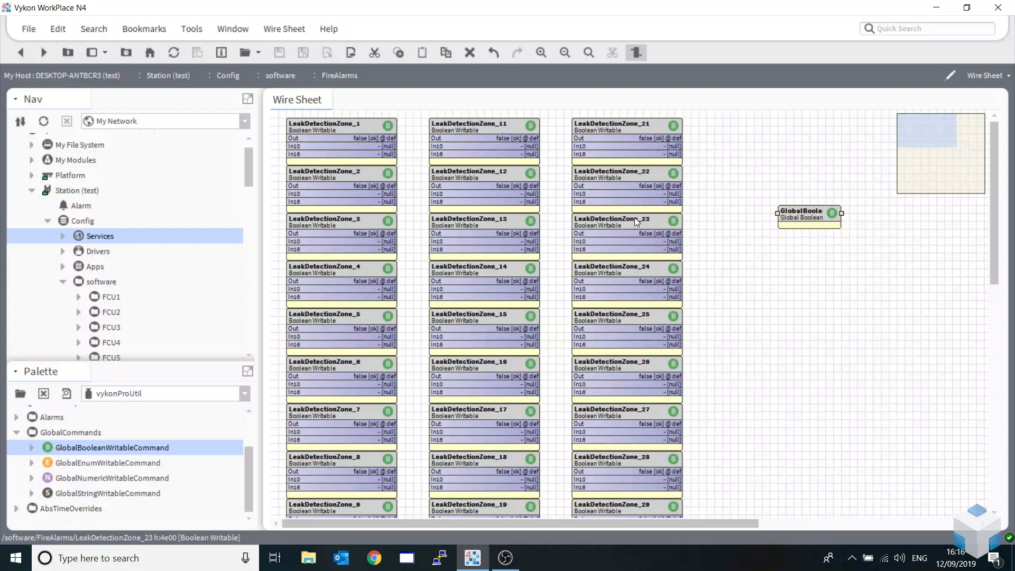
Step: Copy the base name LeakDetectionZone from LeakDetectionZone_1 without renaming the point
click(320, 128)
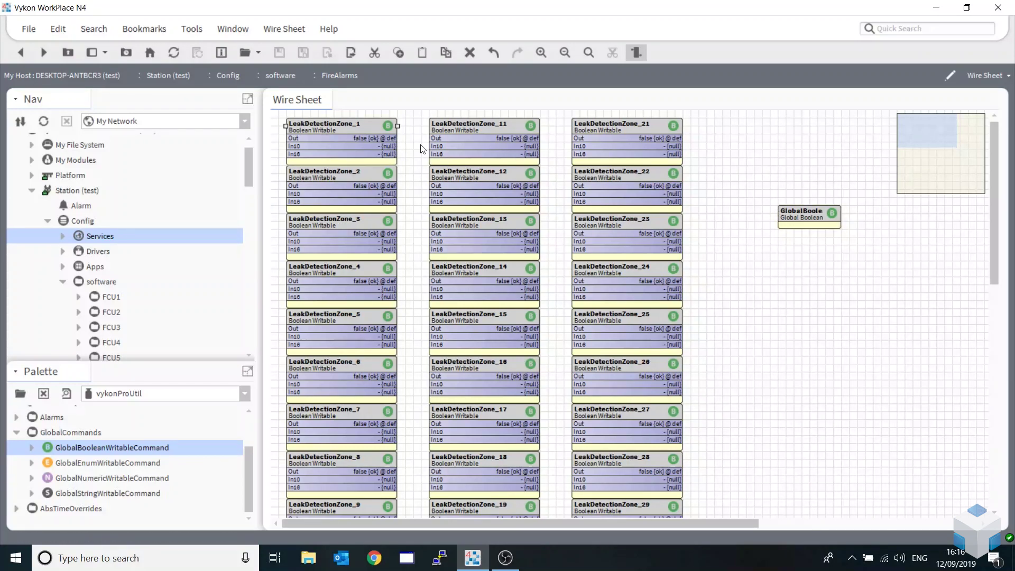
key(ctrl+r)
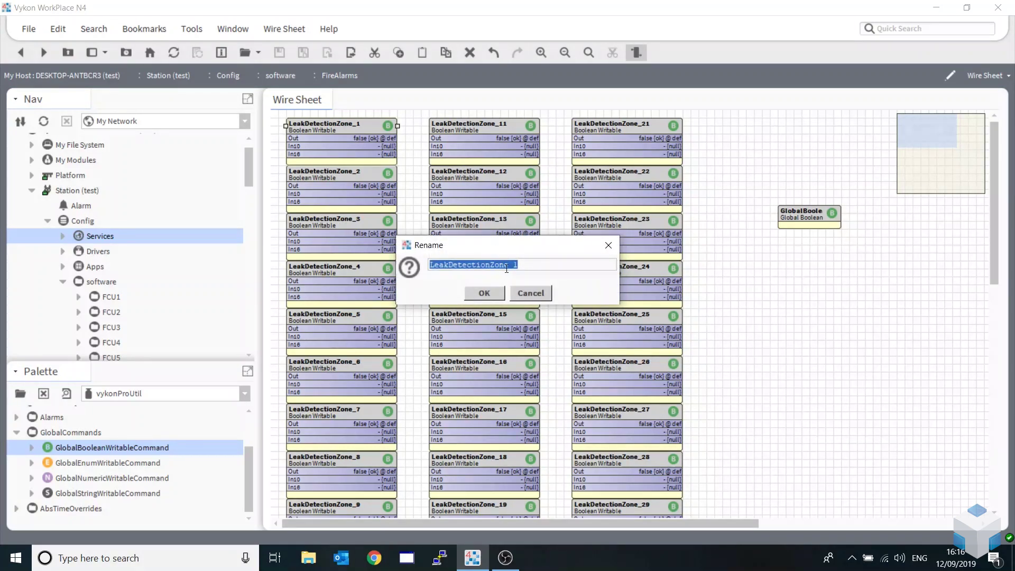
drag(506, 269, 349, 268)
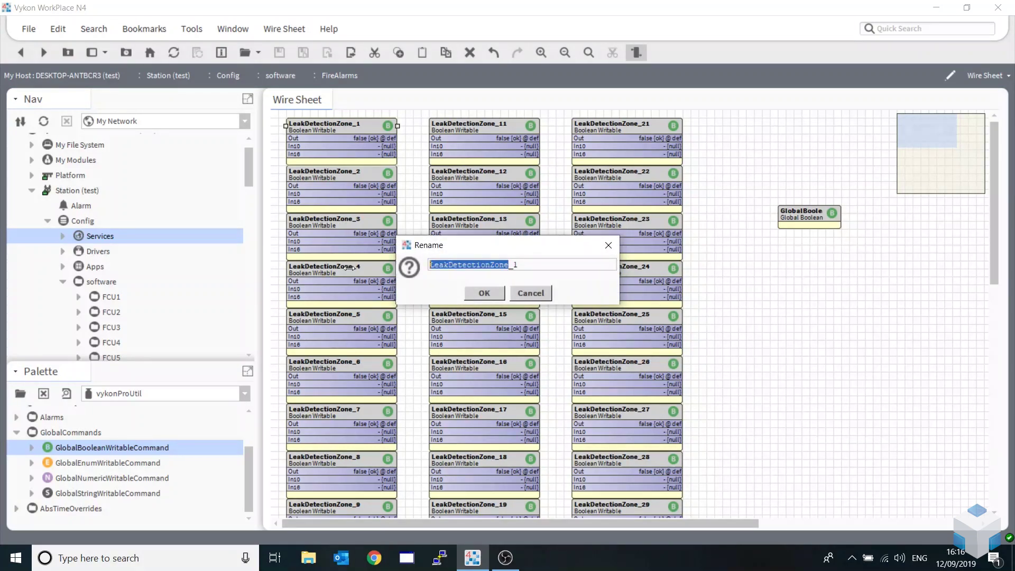
click(473, 294)
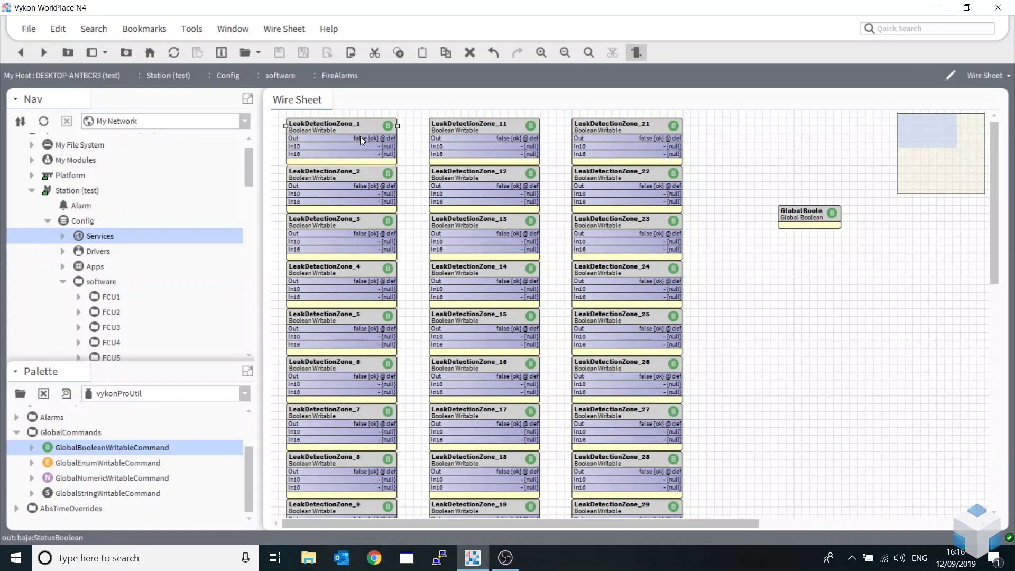
Step: Set the global boolean command's Start Ord to software/FireAlarms
double_click(794, 215)
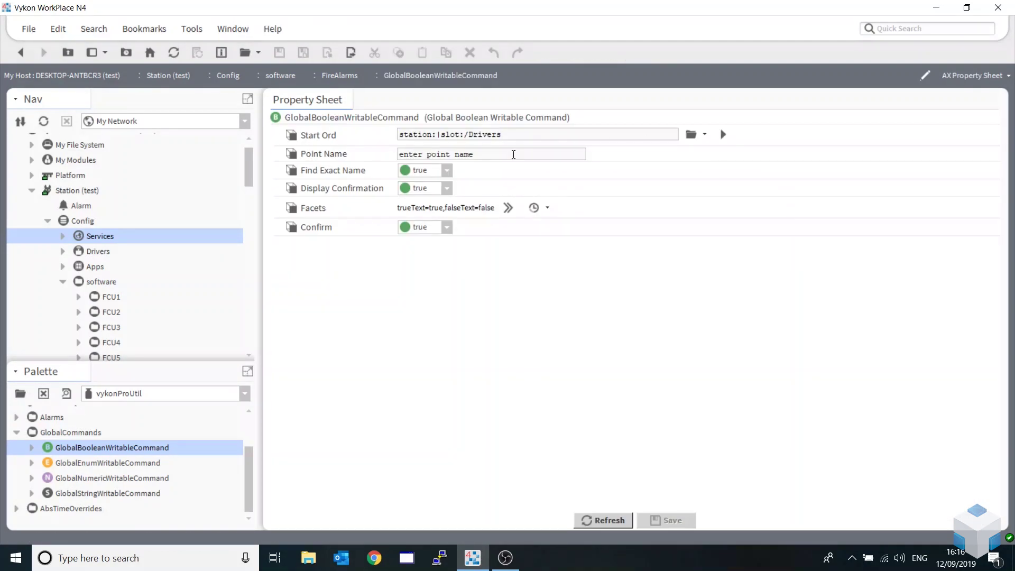
click(691, 135)
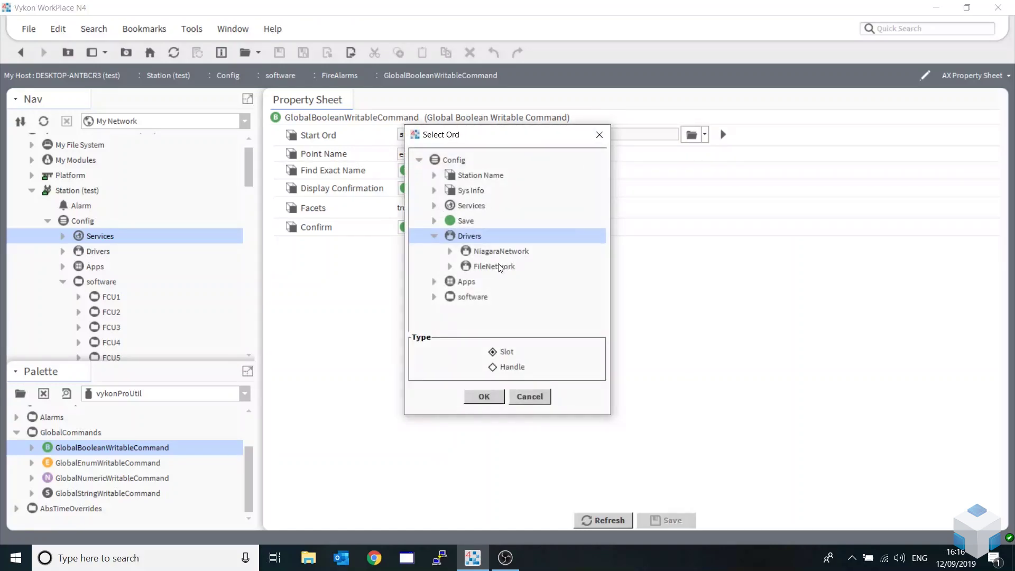
click(435, 297)
scroll(442, 302, down, 9)
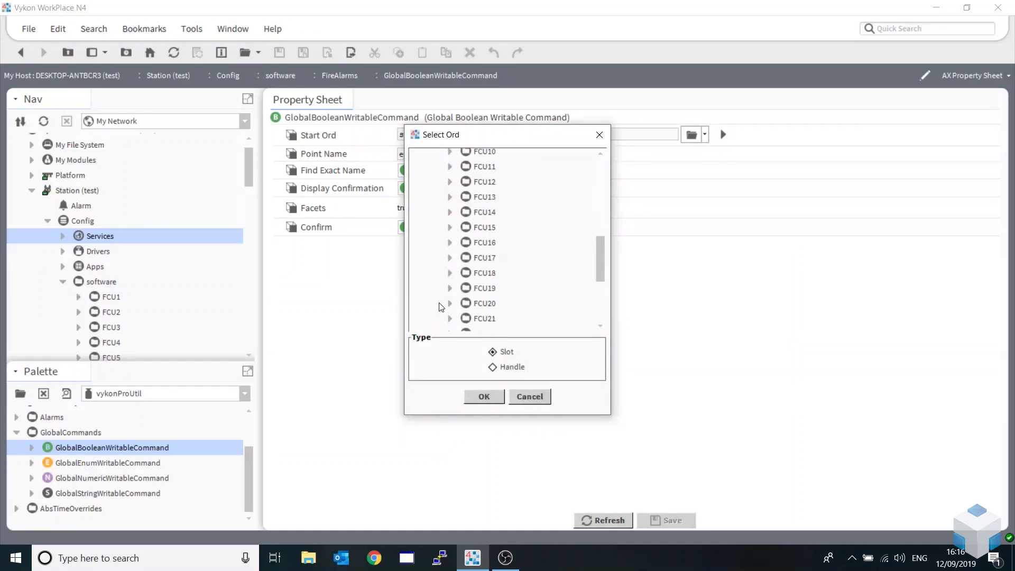
scroll(442, 307, down, 2)
double_click(492, 324)
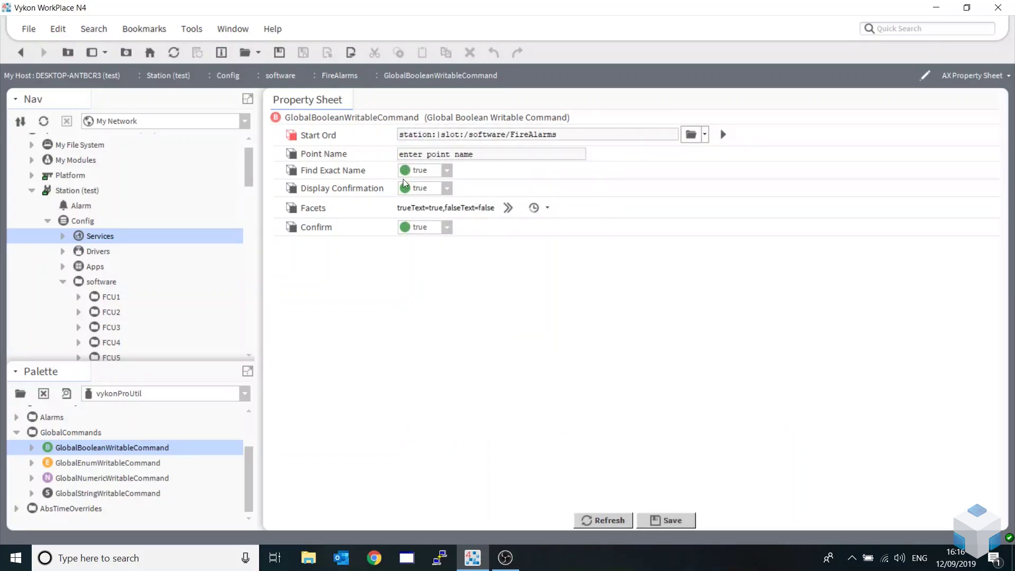
Step: Set Point Name to LeakDetectionZone* and Find Exact Name to false, then save
click(498, 156)
text(LeakDetectionZone*)
click(447, 170)
click(436, 183)
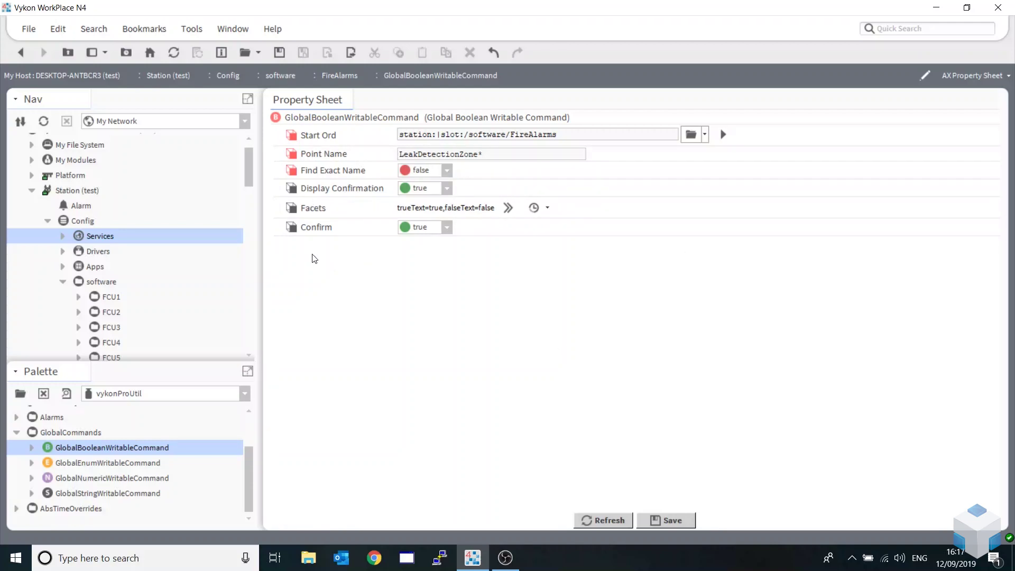
click(680, 520)
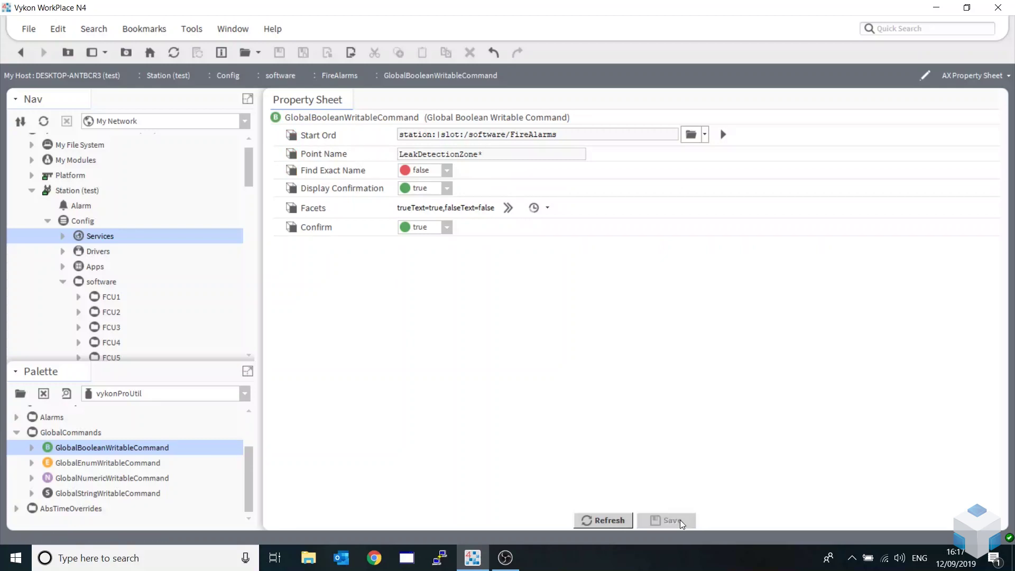
click(21, 52)
Step: Move the command block to the top row and set all matching zones true
drag(810, 220, 755, 132)
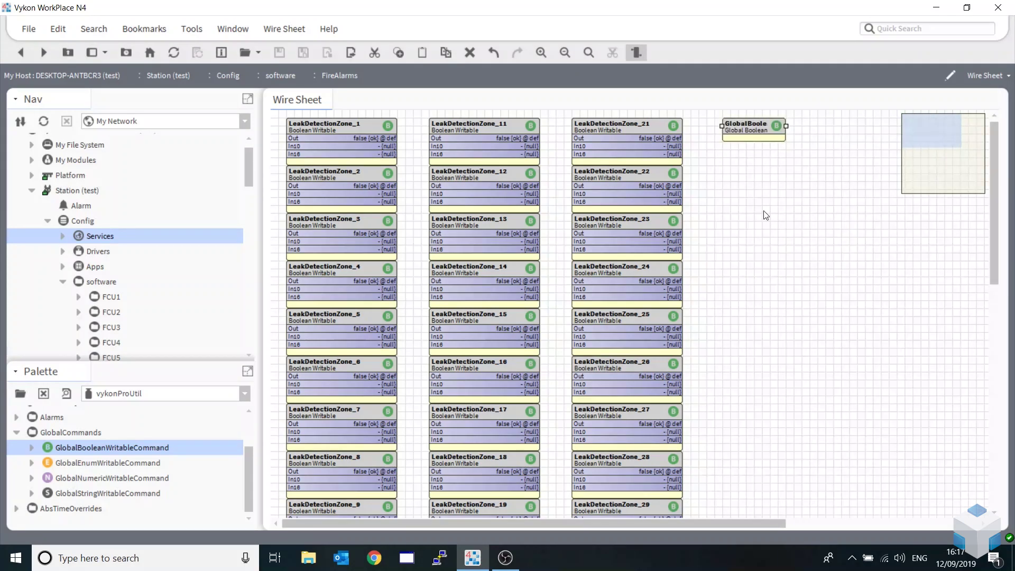
right_click(749, 132)
mouse_move(758, 129)
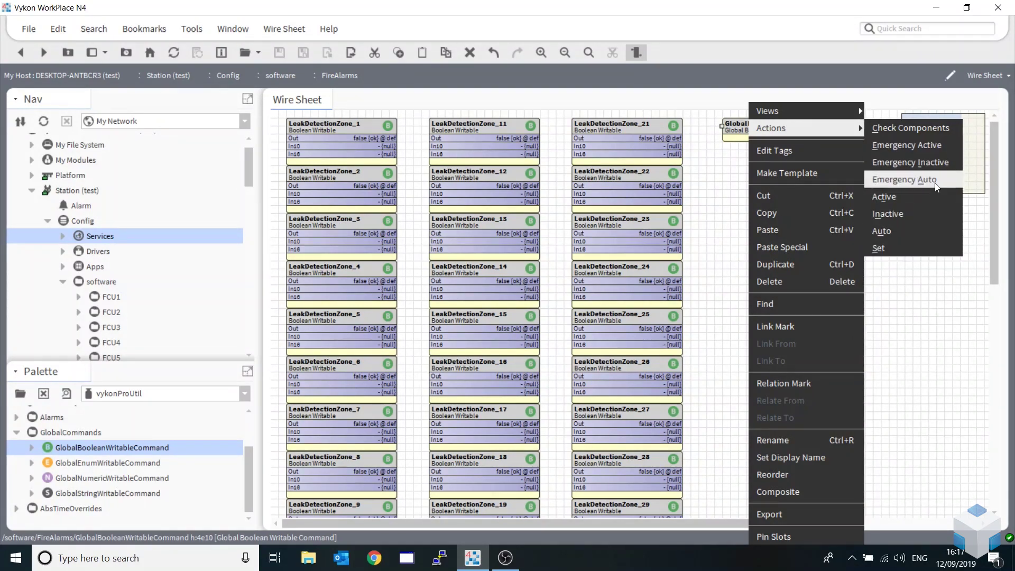
click(940, 253)
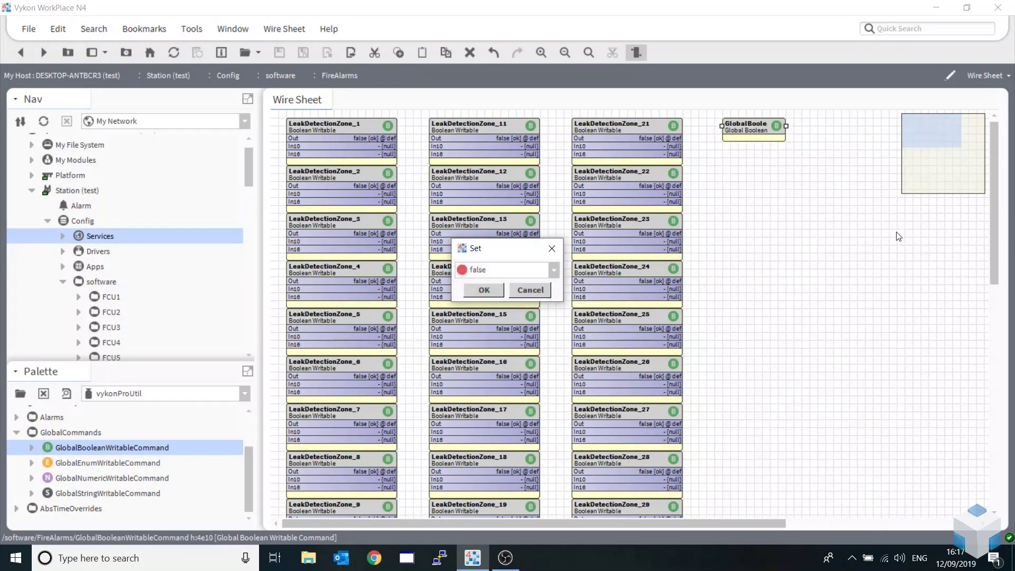
click(545, 275)
click(531, 300)
click(493, 290)
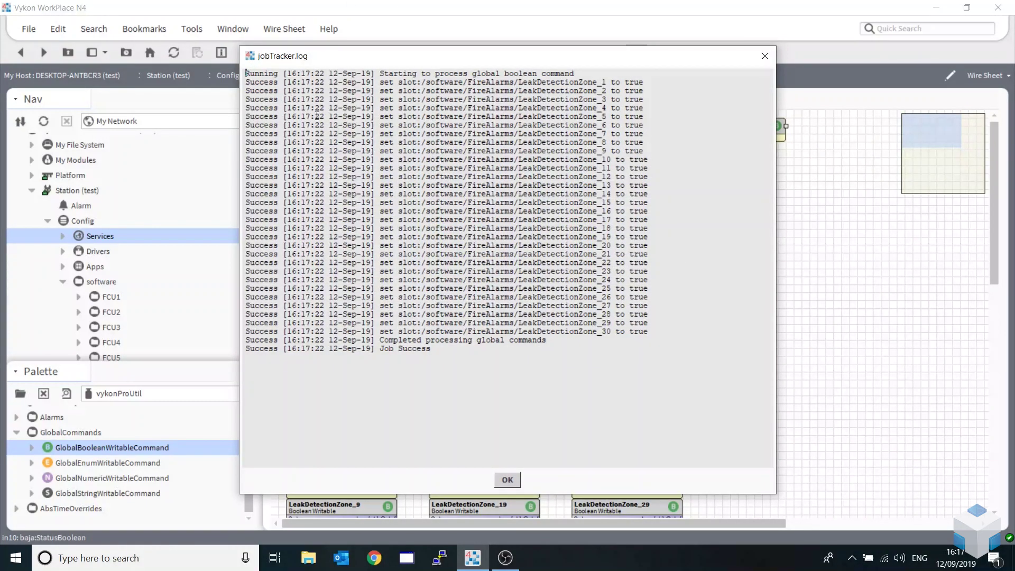
click(507, 480)
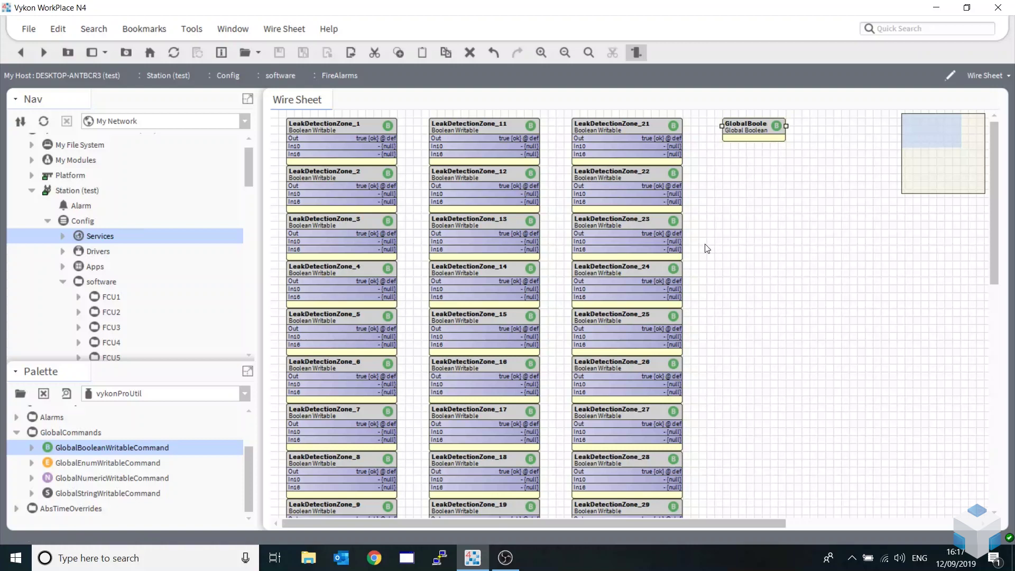
Step: Set all matching zones back to false through the command block
right_click(772, 122)
mouse_move(786, 136)
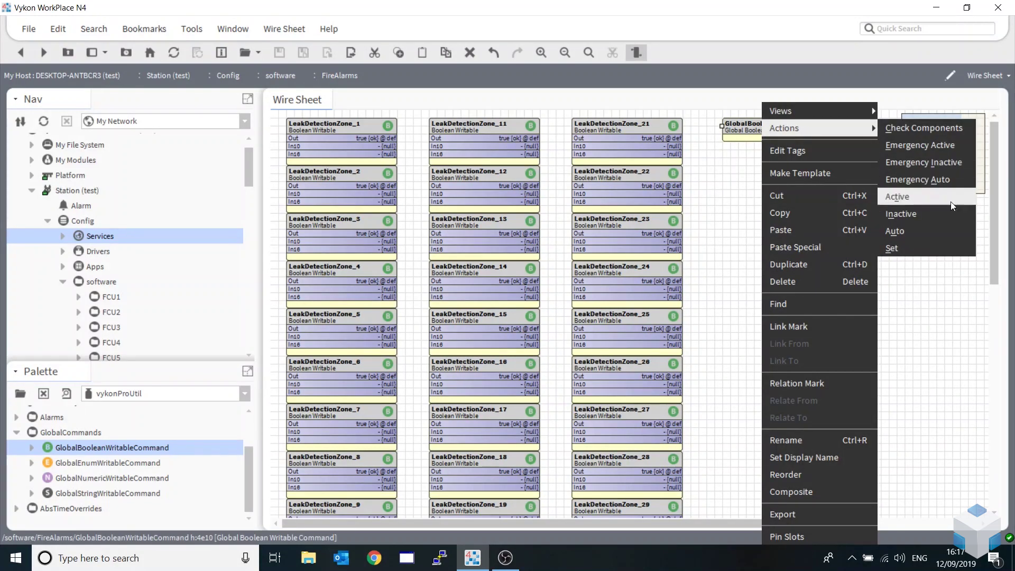
click(940, 252)
click(553, 270)
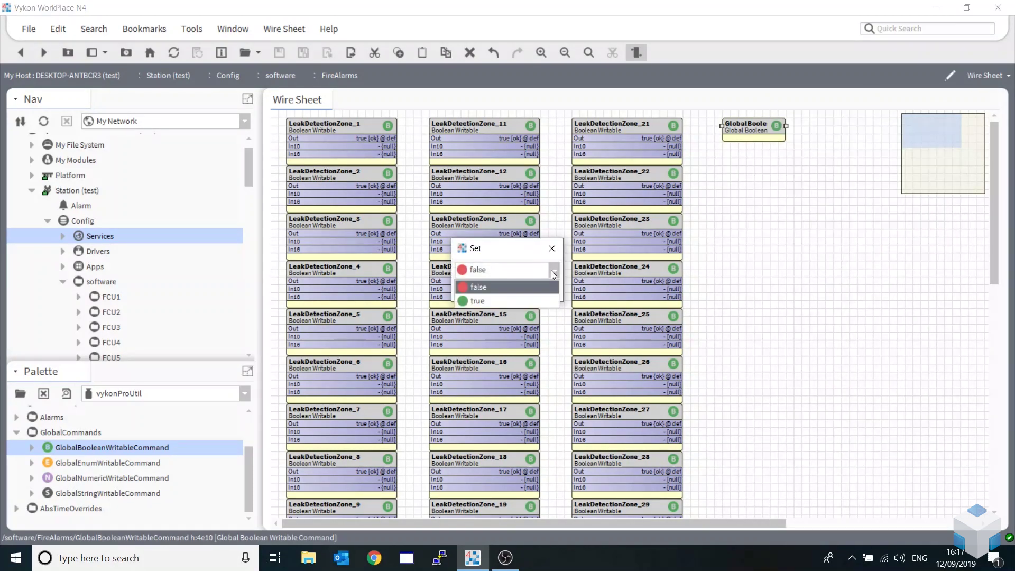
click(530, 287)
click(496, 291)
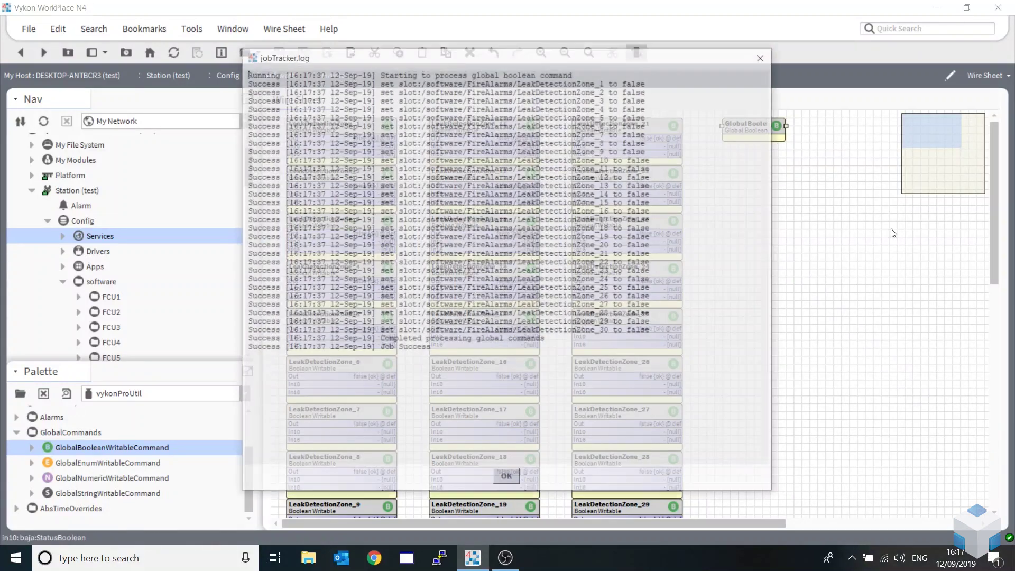
click(511, 481)
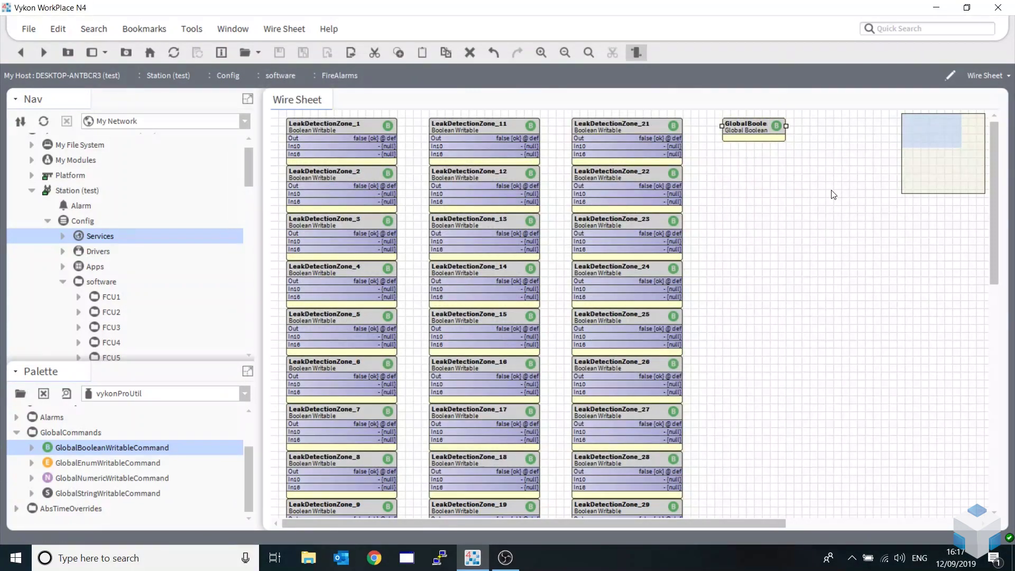
click(444, 323)
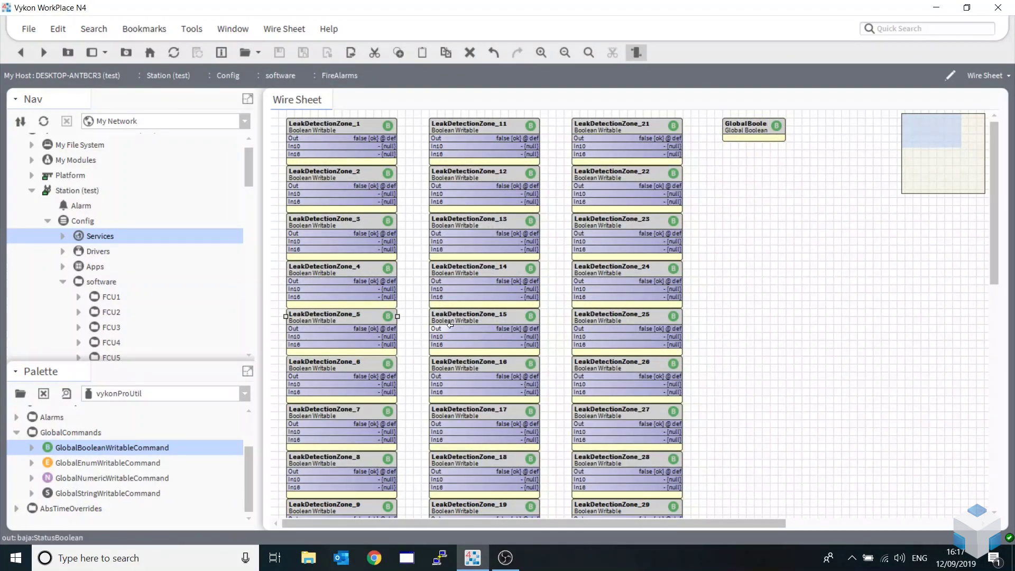
click(831, 208)
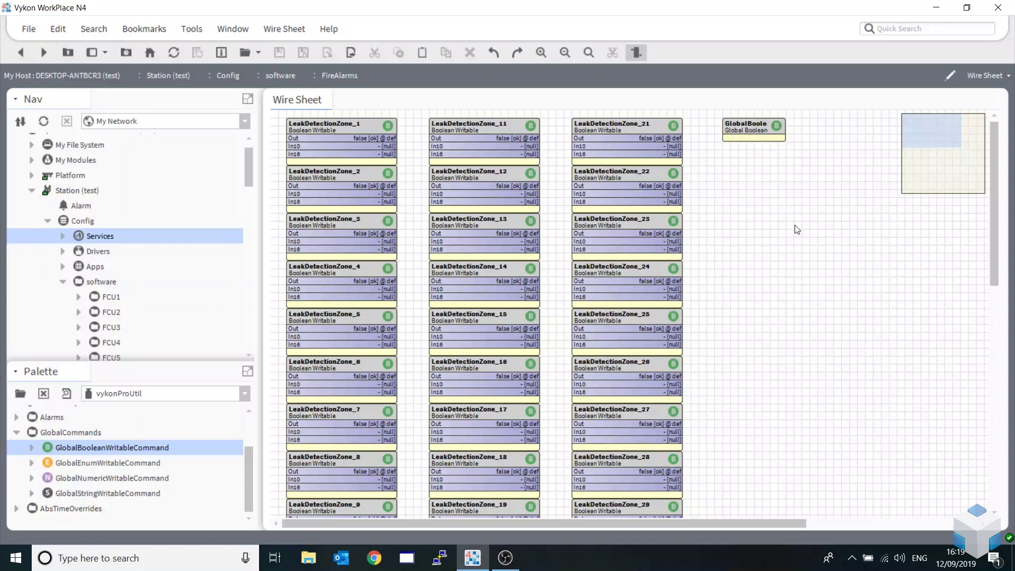
click(17, 433)
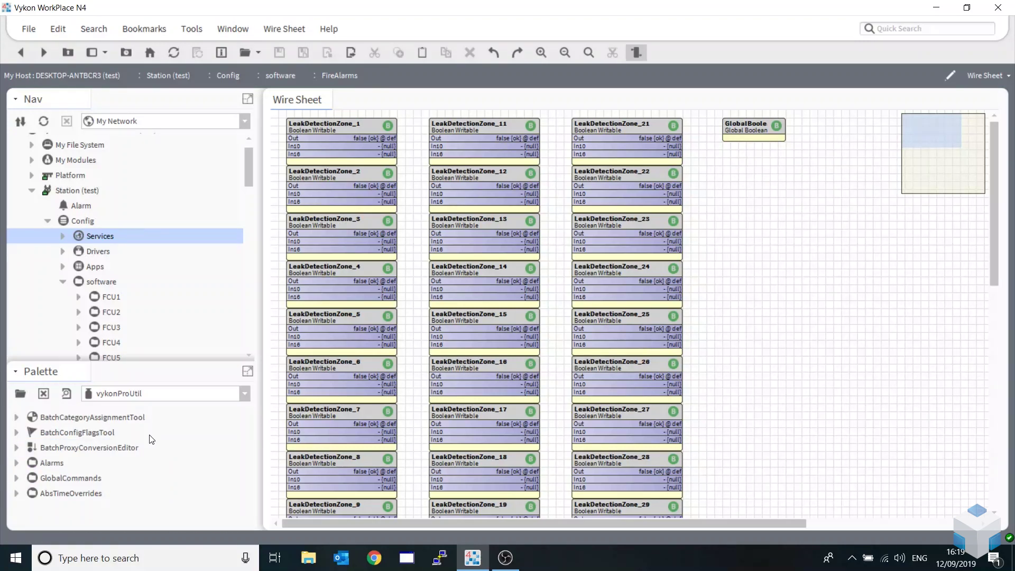
click(17, 463)
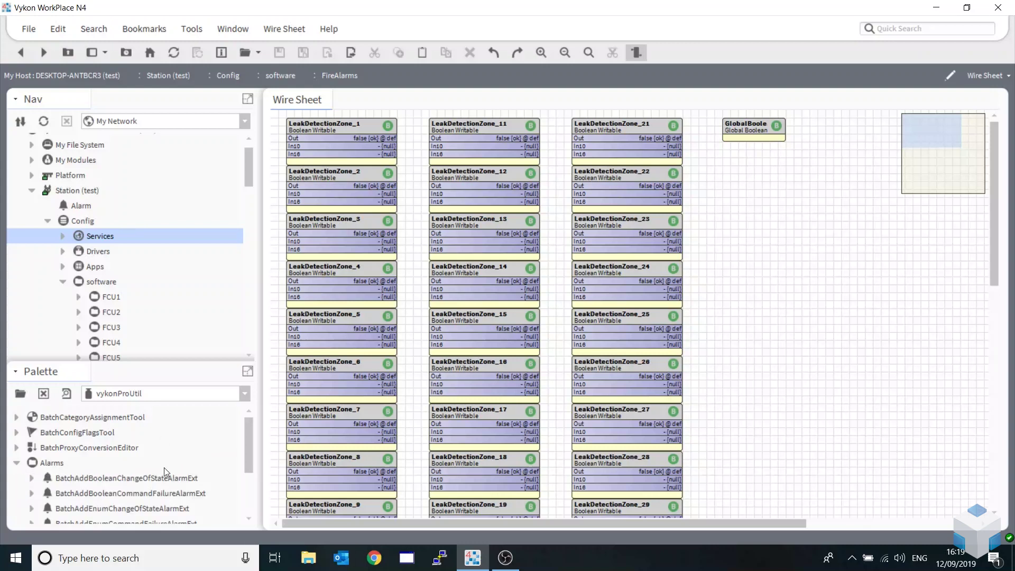
scroll(164, 467, down, 1)
click(79, 436)
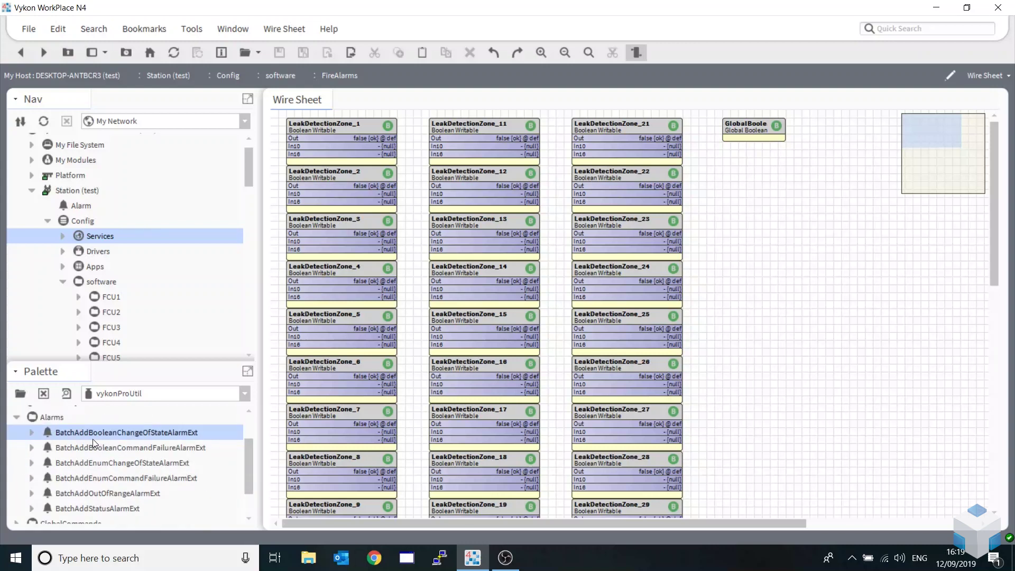
drag(87, 436, 736, 170)
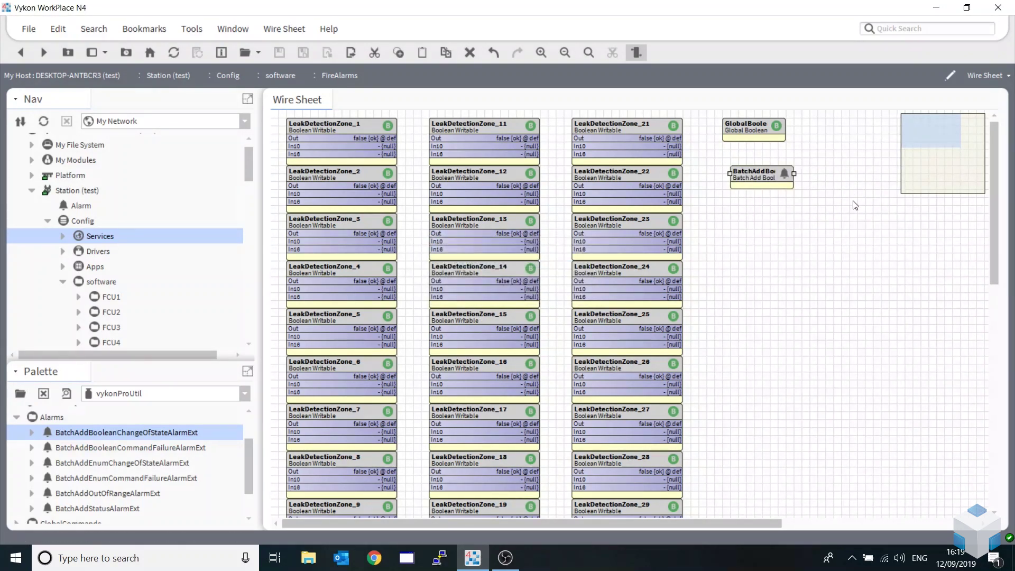
drag(770, 170, 762, 162)
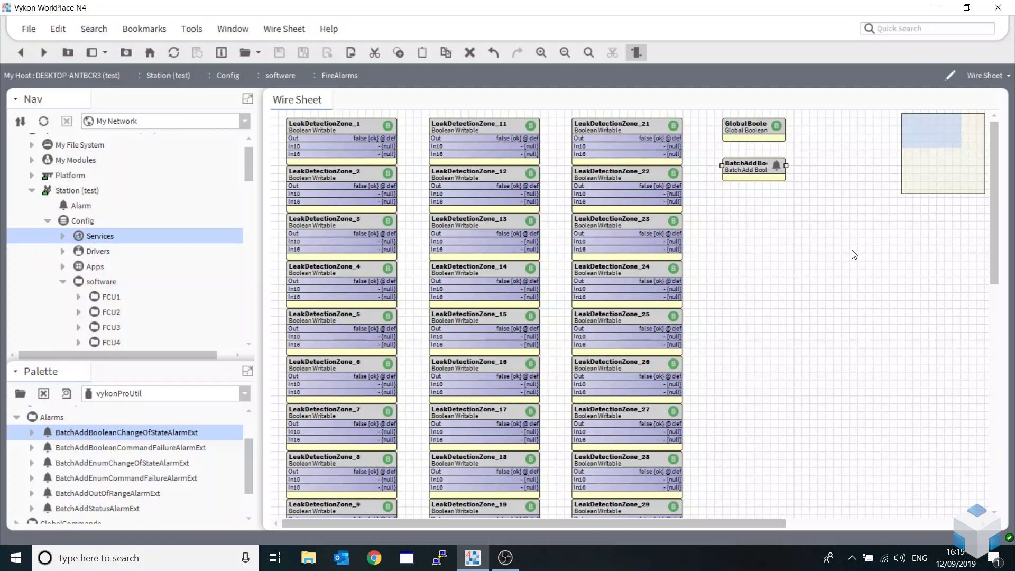
double_click(338, 226)
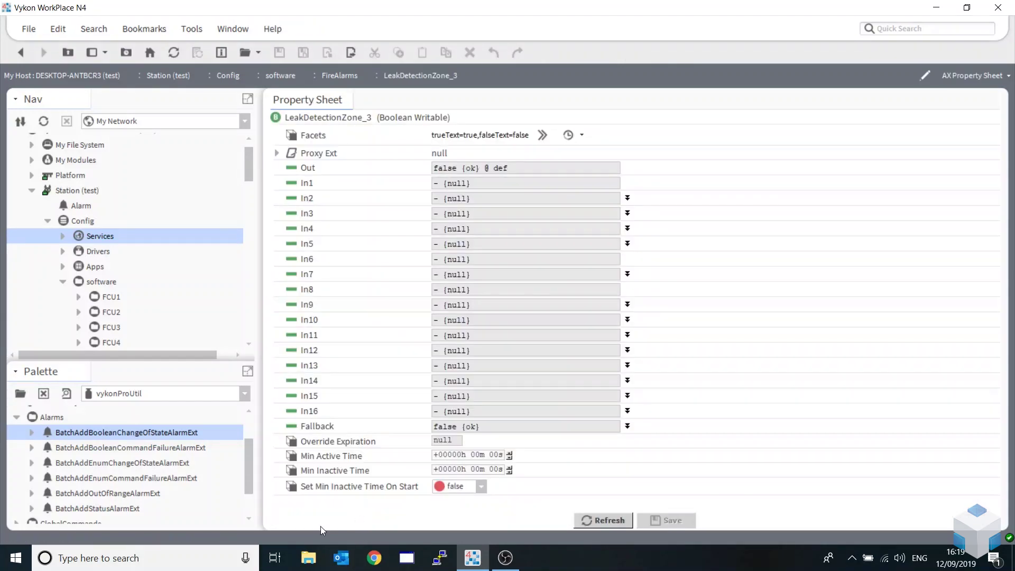
key(alt+Left)
click(338, 226)
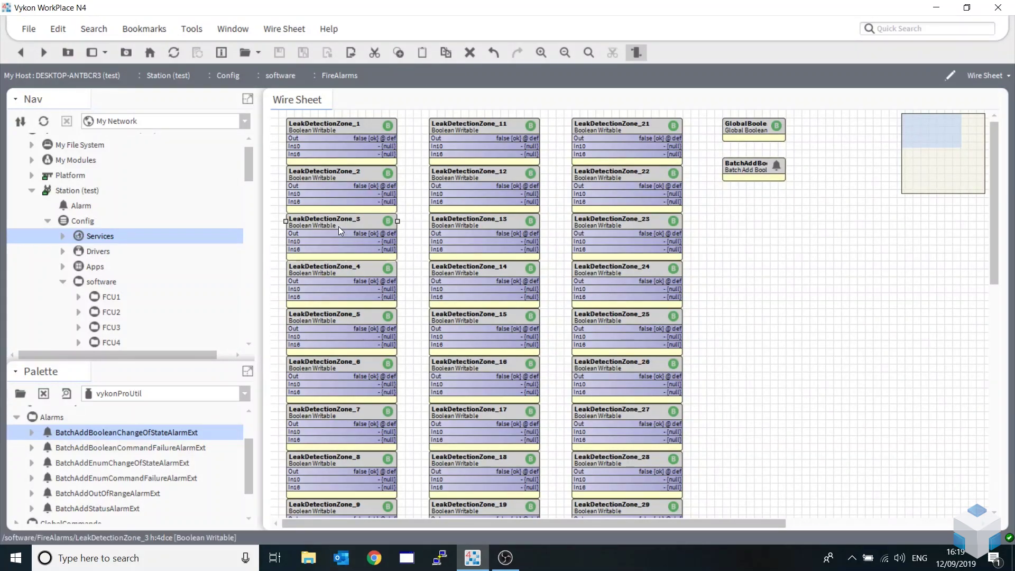
double_click(338, 226)
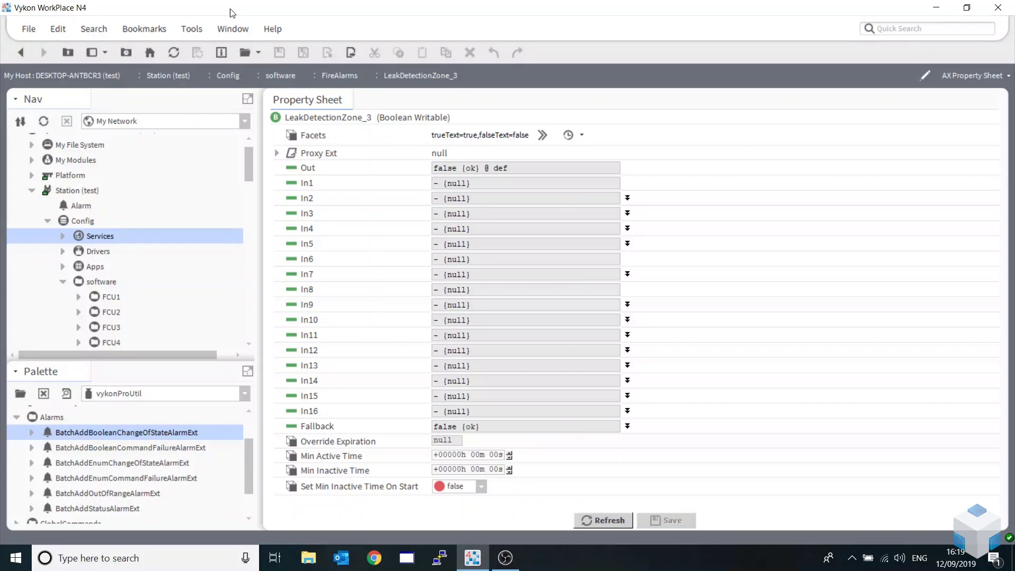
click(21, 53)
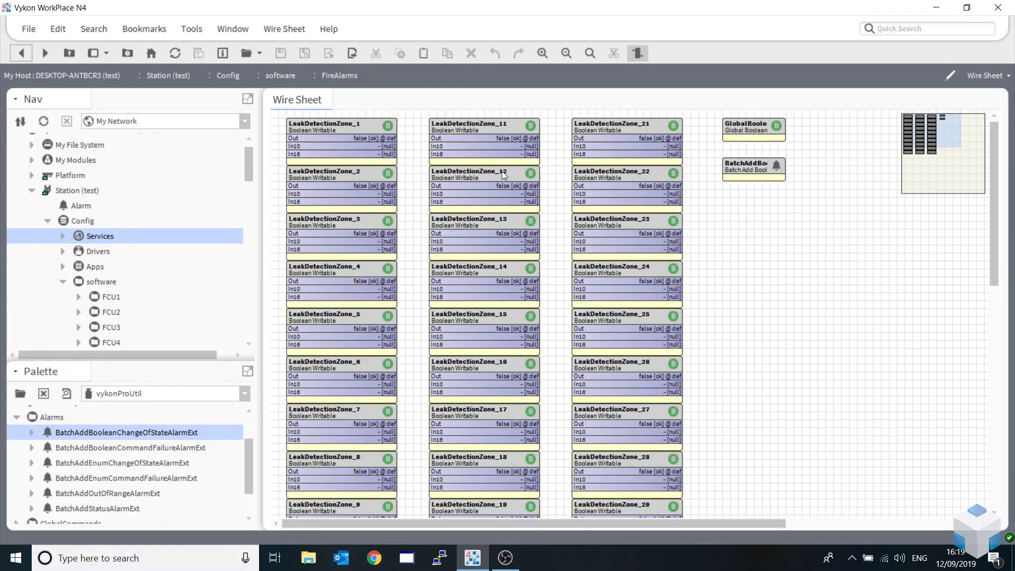
double_click(607, 221)
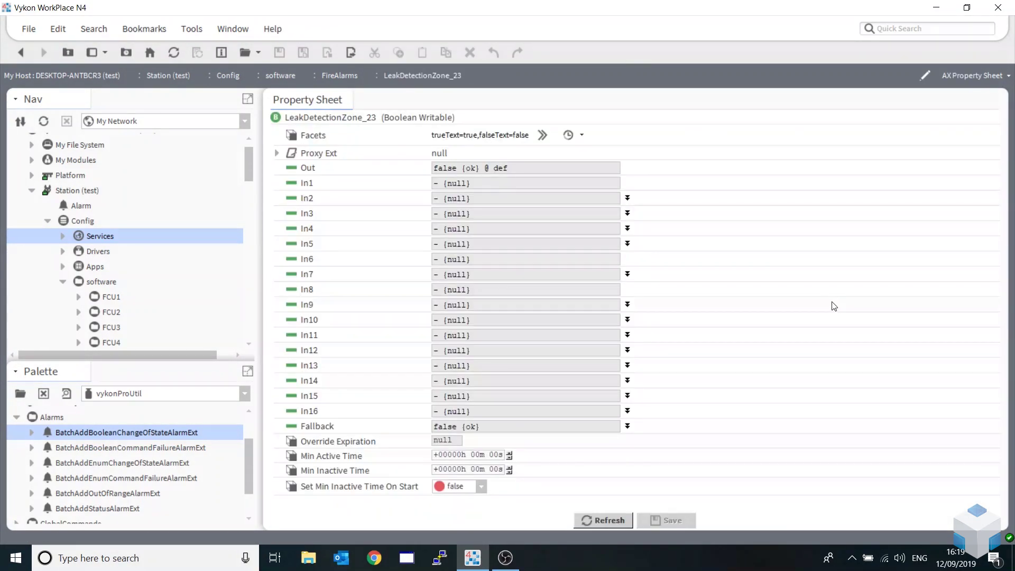
click(21, 53)
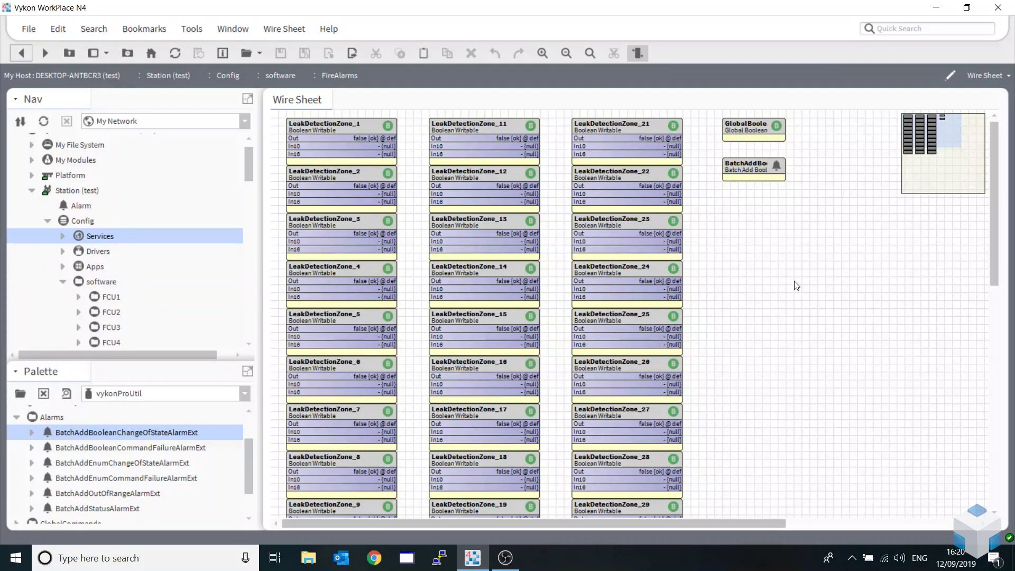
Step: Set the batch alarm-extension tool's Start Ord to software/FireAlarms
double_click(786, 180)
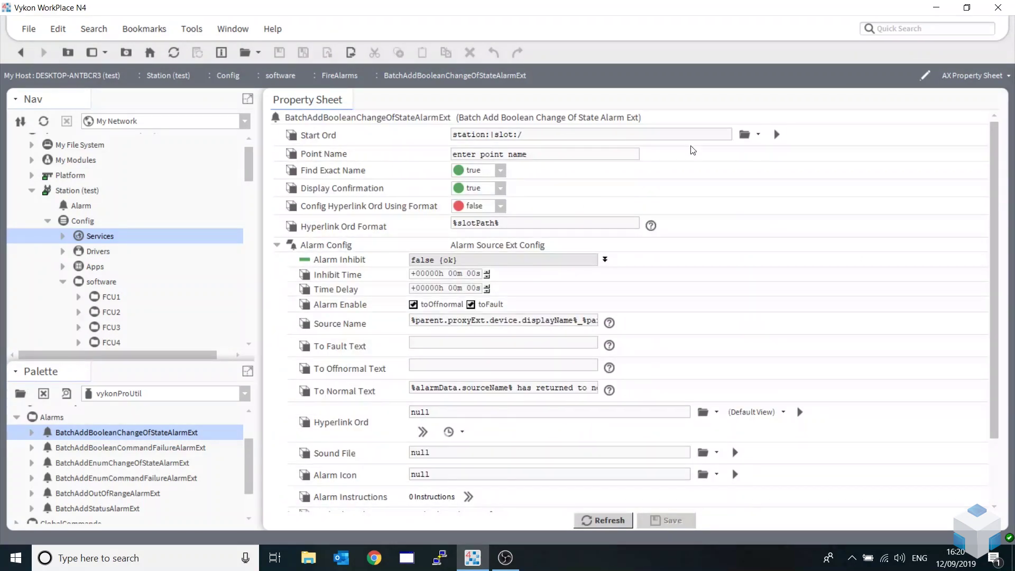
click(745, 133)
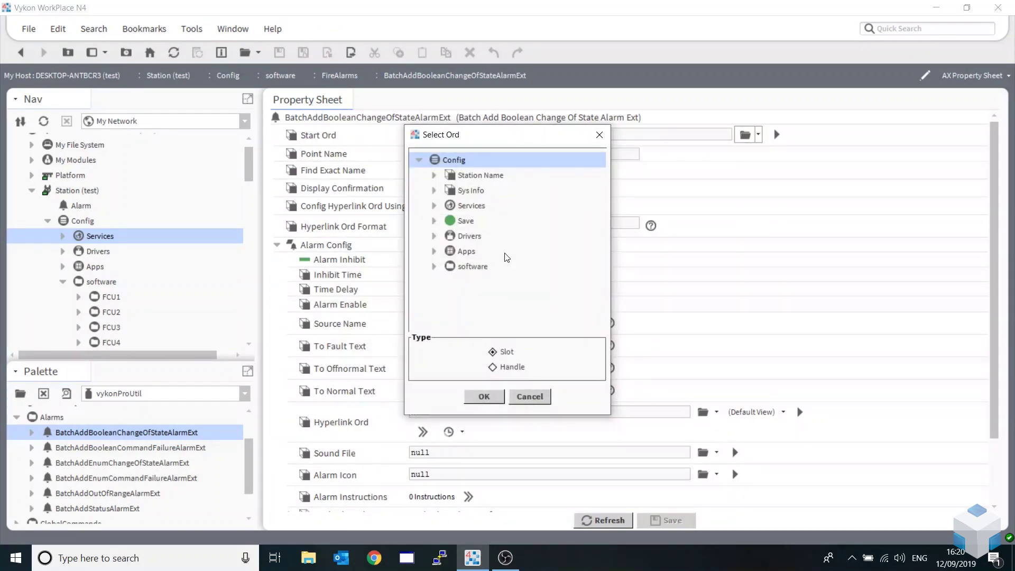
click(435, 266)
scroll(501, 285, down, 5)
scroll(502, 285, down, 1)
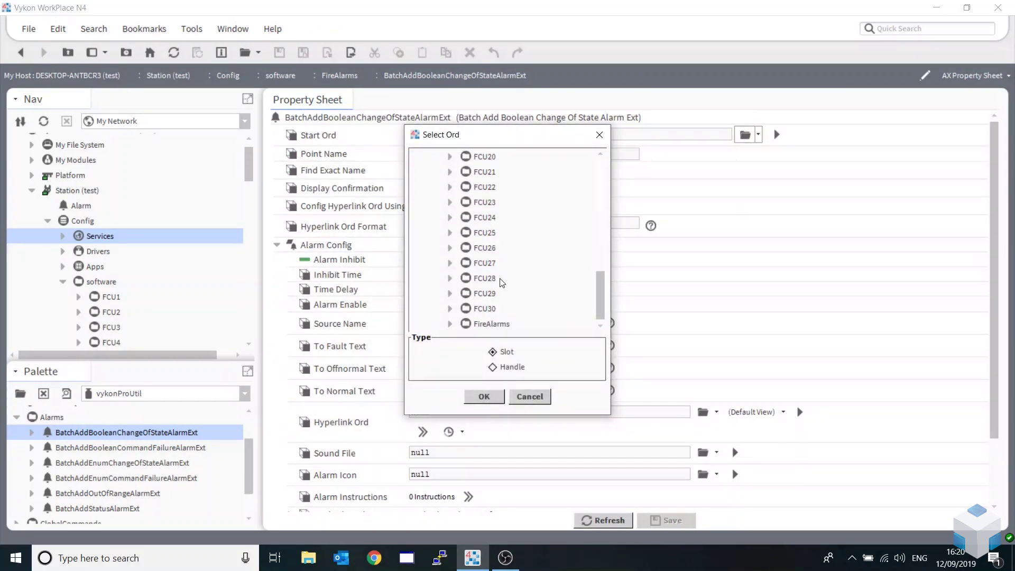
double_click(486, 324)
Step: Give it point name LeakDetectionZone* with Find Exact Name false, then return to the wire sheet
drag(529, 151, 284, 154)
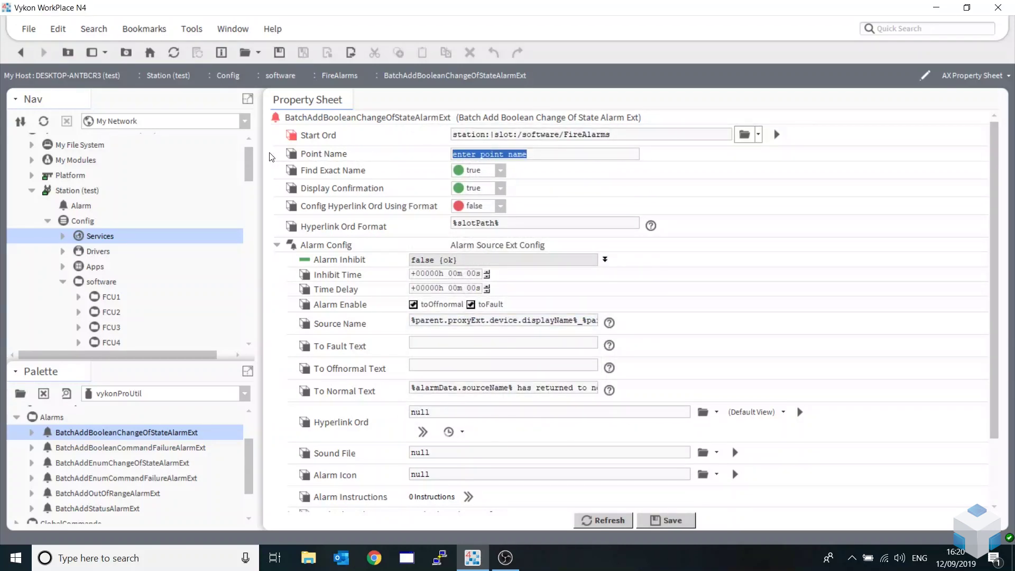
text(LeakDetectionZone)
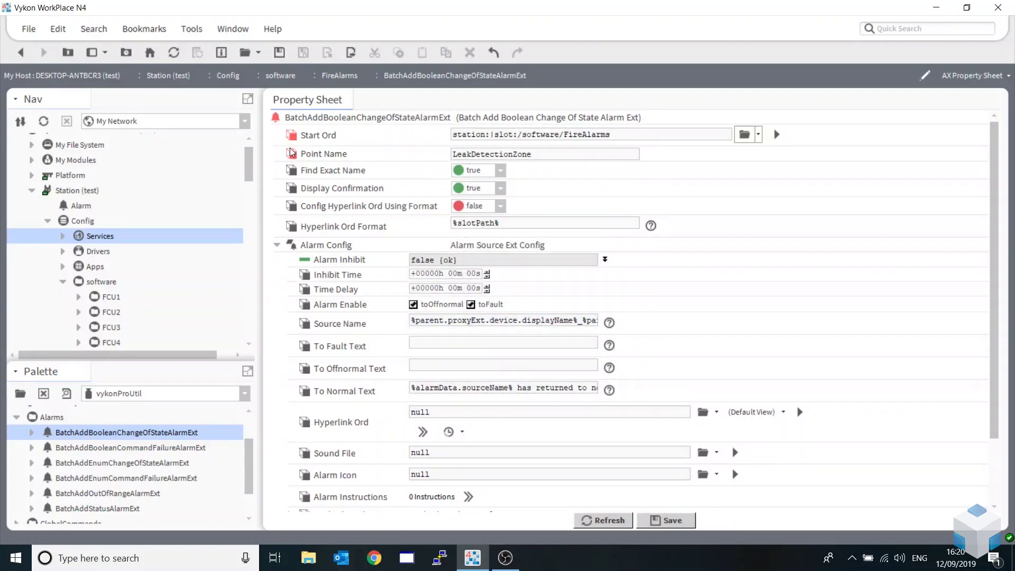
text(*)
click(489, 171)
click(483, 186)
drag(527, 229, 405, 228)
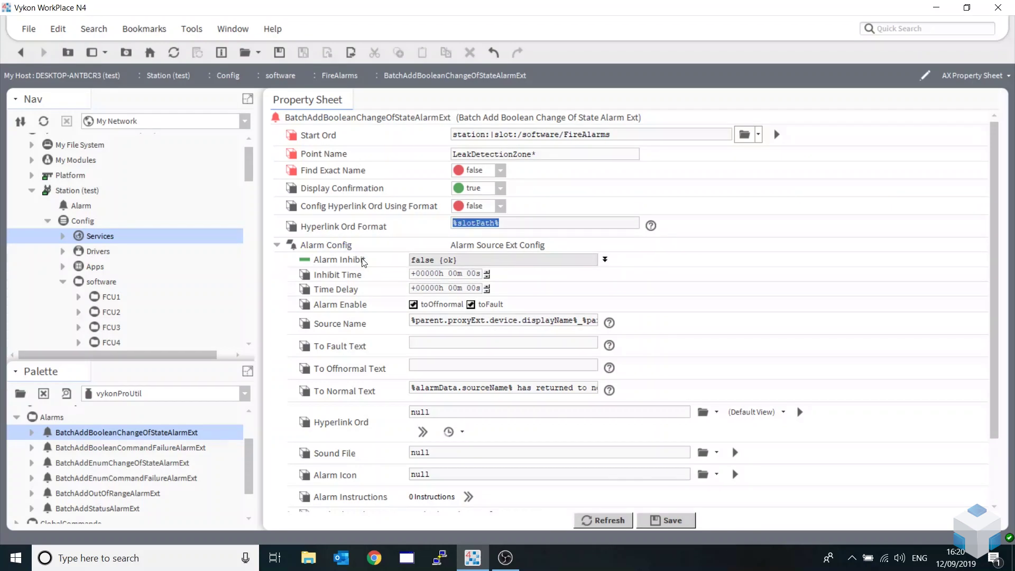
scroll(421, 291, down, 3)
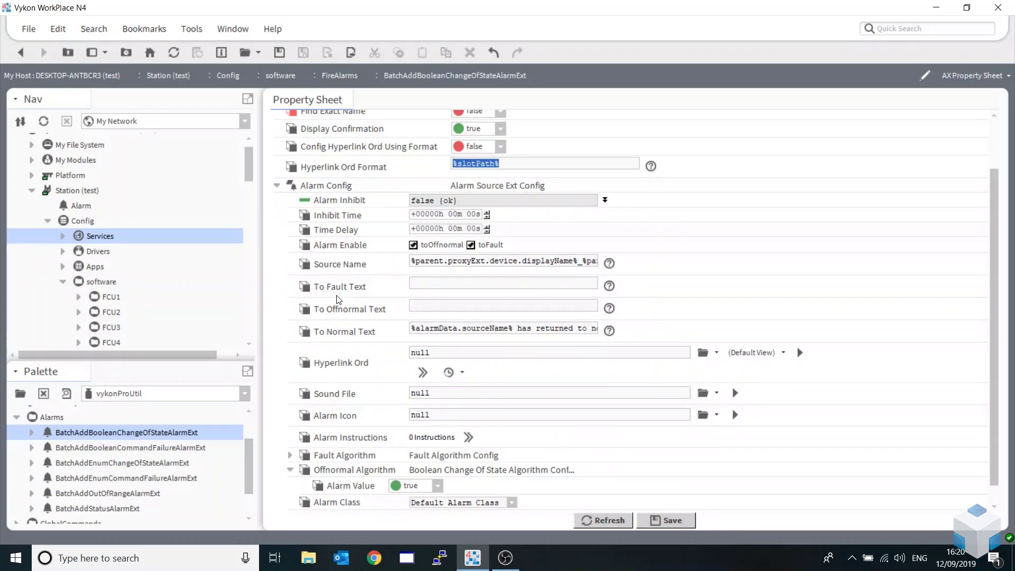
scroll(356, 376, down, 1)
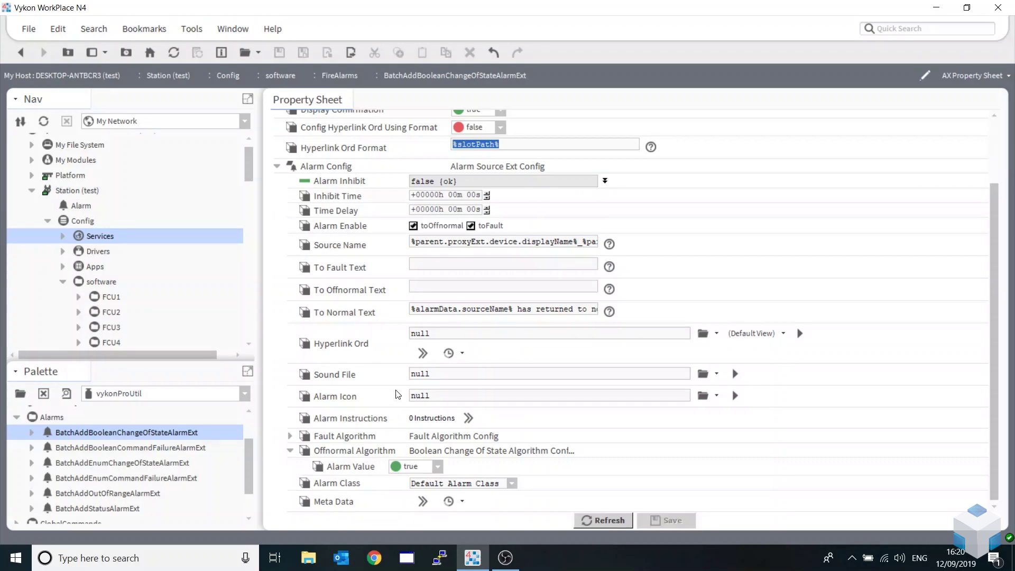
click(22, 52)
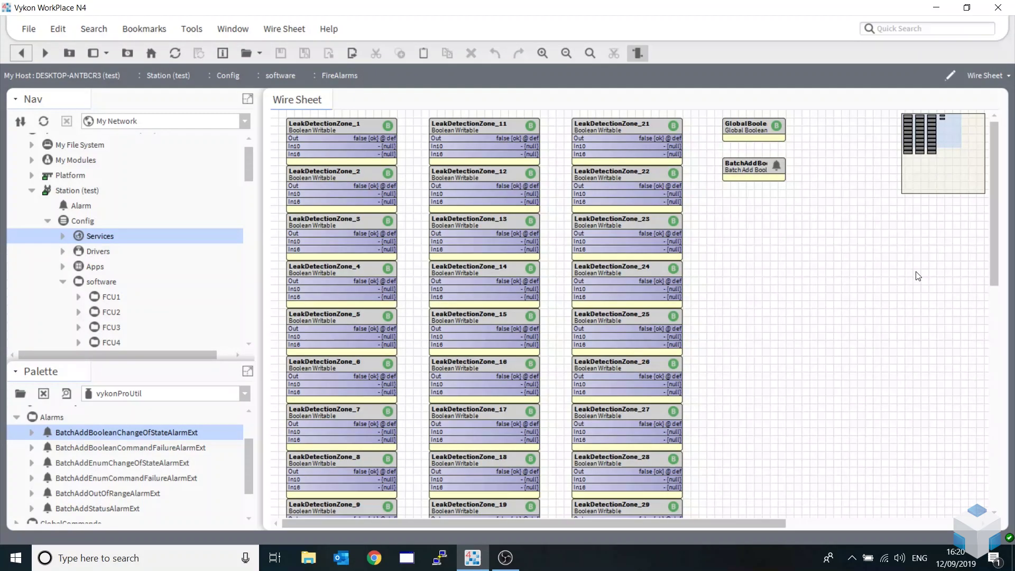
Step: Run Add Alarm Ext on the batch-add component for all matching zone points
right_click(741, 168)
mouse_move(771, 132)
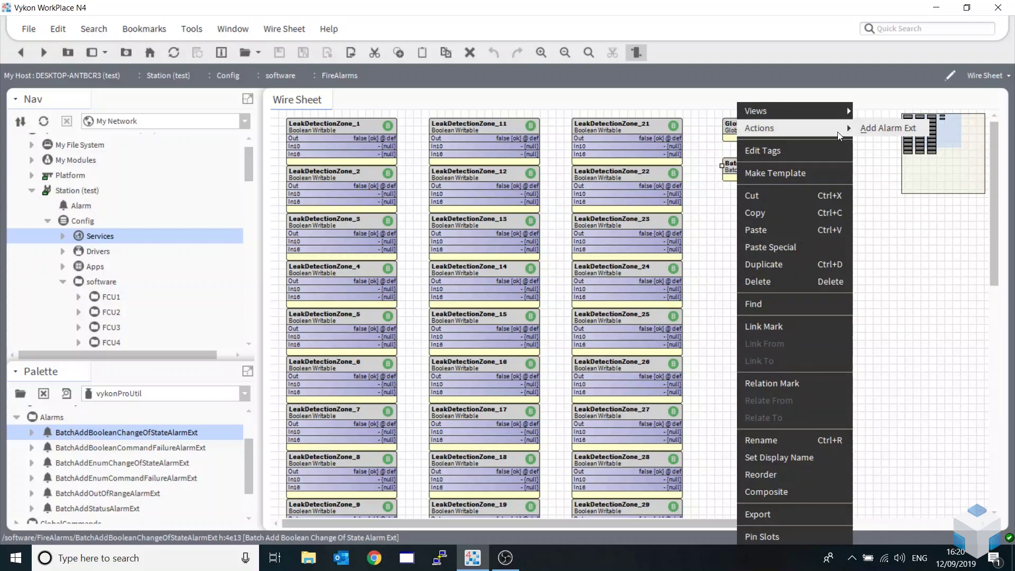
click(873, 136)
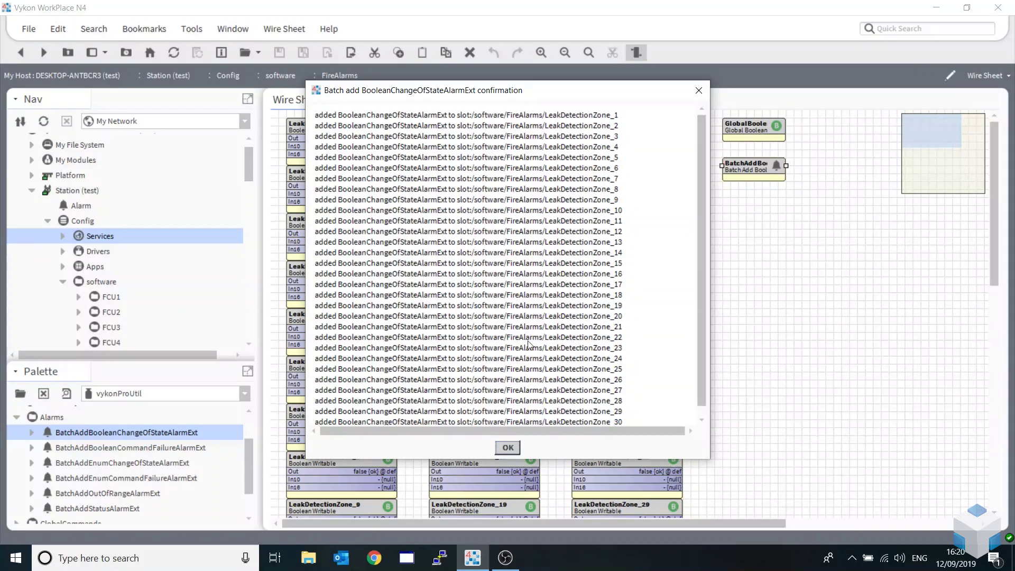
click(509, 449)
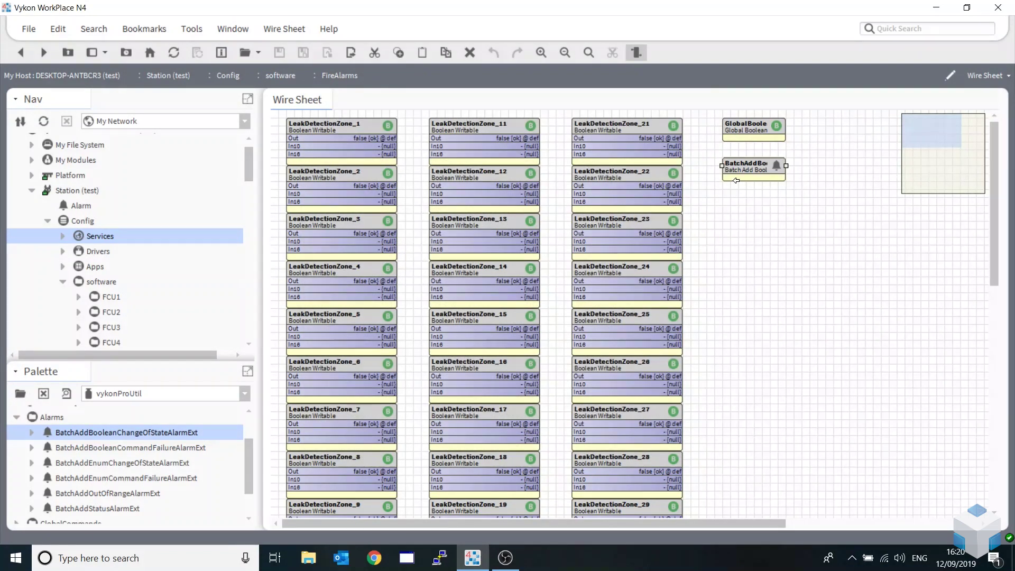
Step: Verify the new alarm extensions on LeakDetectionZone_1 and LeakDetectionZone_26
double_click(335, 129)
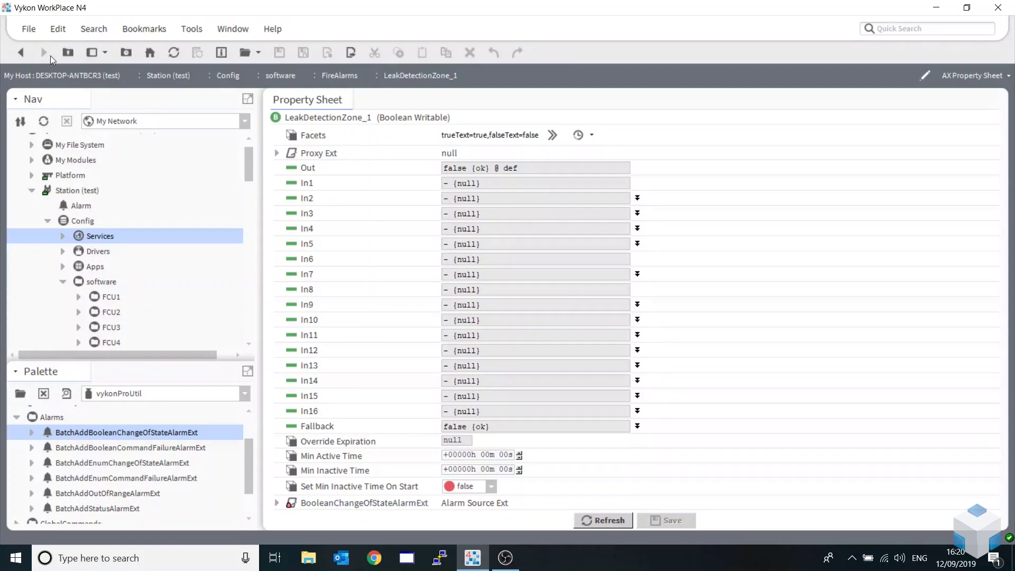
click(21, 52)
double_click(614, 365)
click(21, 52)
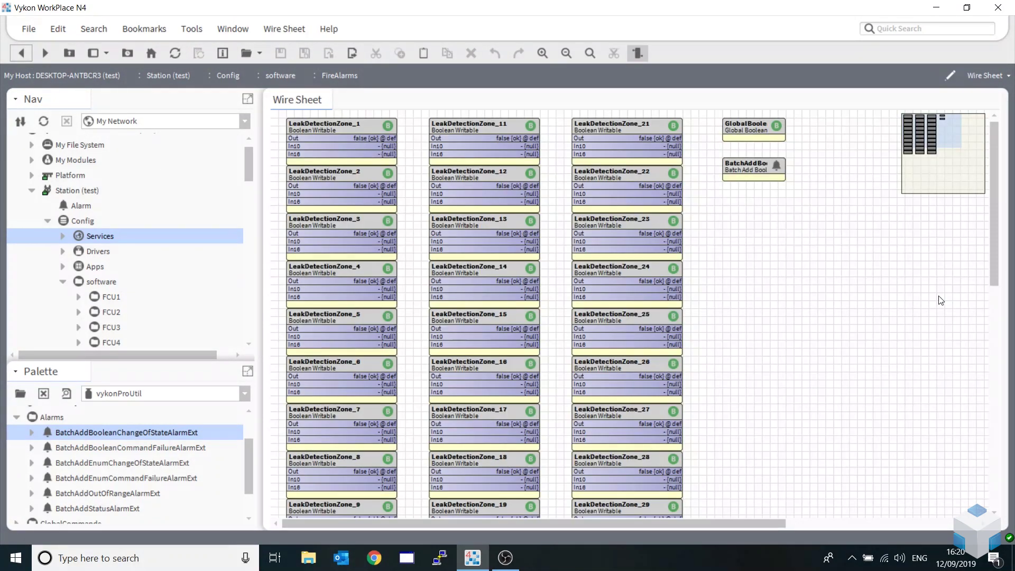
Step: Drive every LeakDetectionZone point true through the GlobalBoolean command
right_click(765, 134)
mouse_move(768, 134)
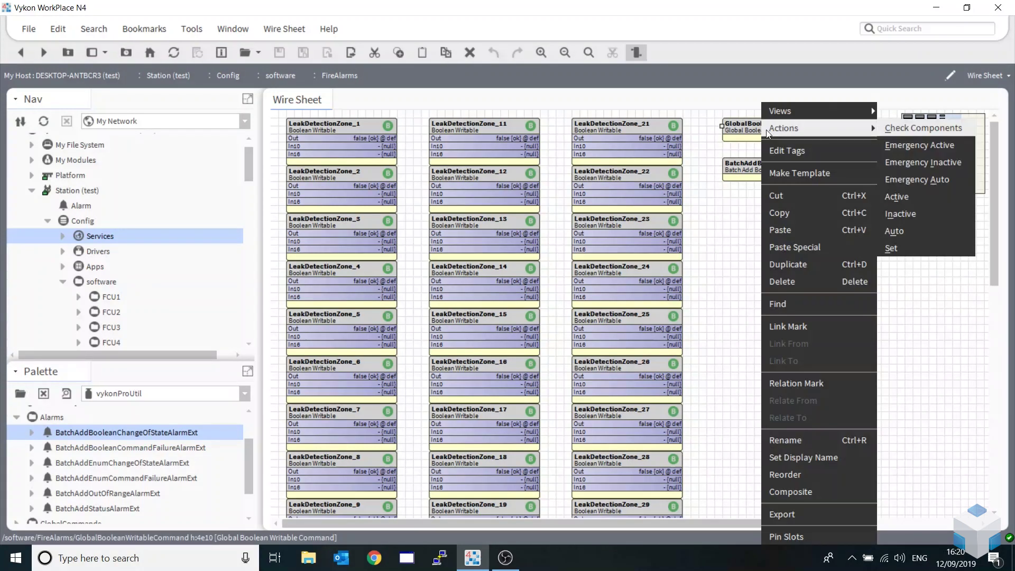
click(941, 253)
click(541, 274)
click(529, 297)
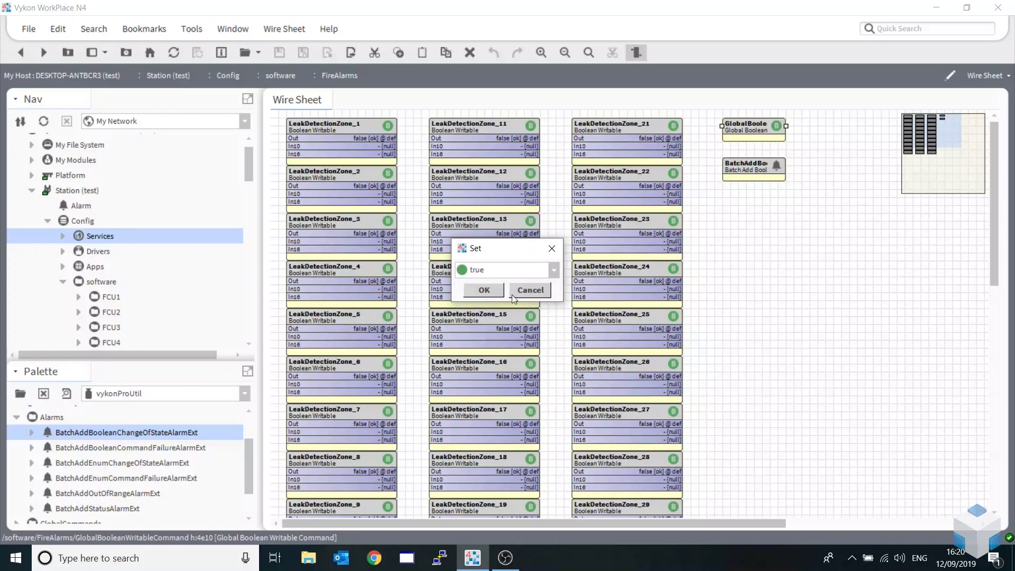
click(484, 290)
click(510, 478)
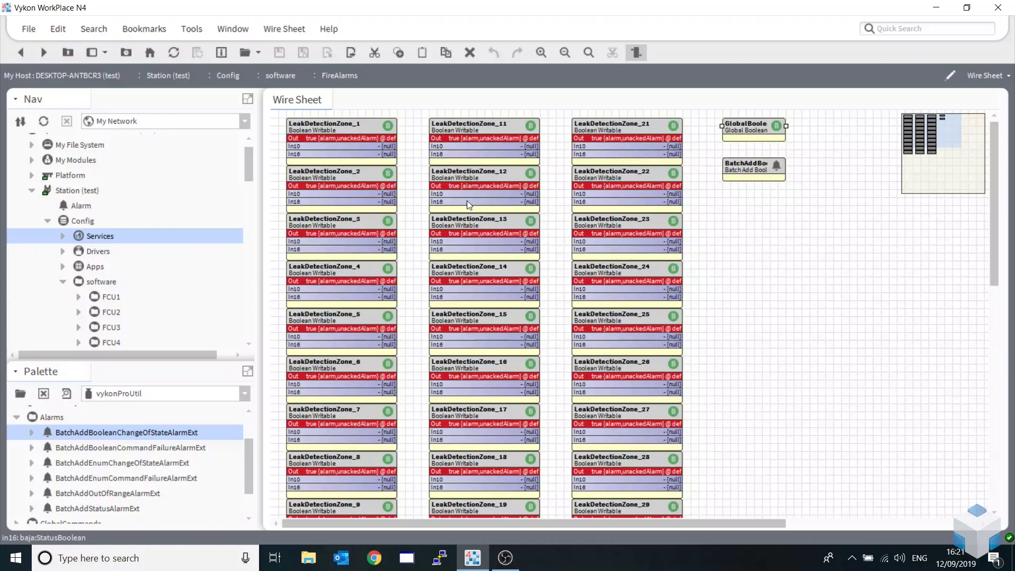
Step: Send false to every LeakDetectionZone point and dismiss the jobTracker.log
right_click(766, 137)
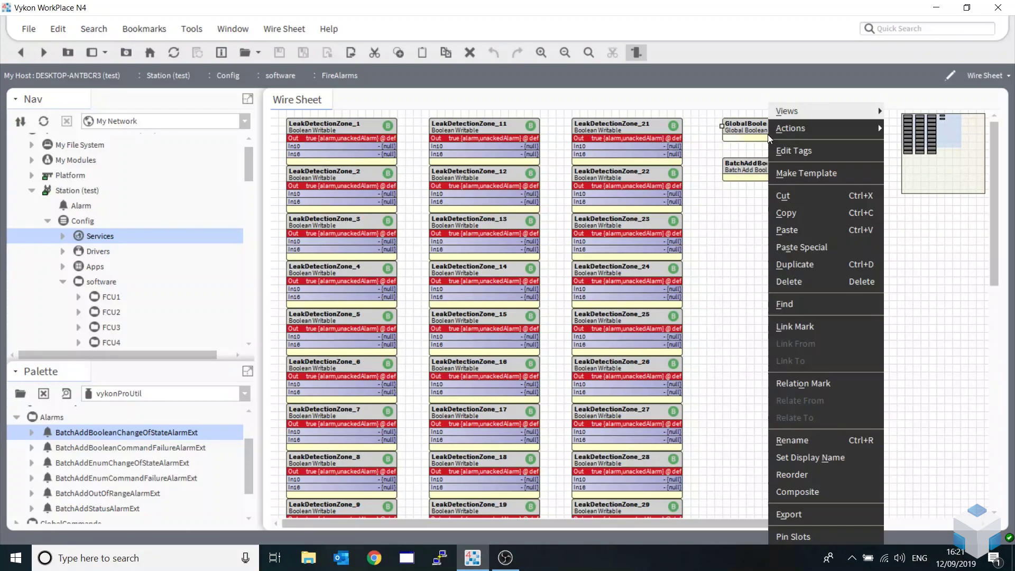
click(923, 248)
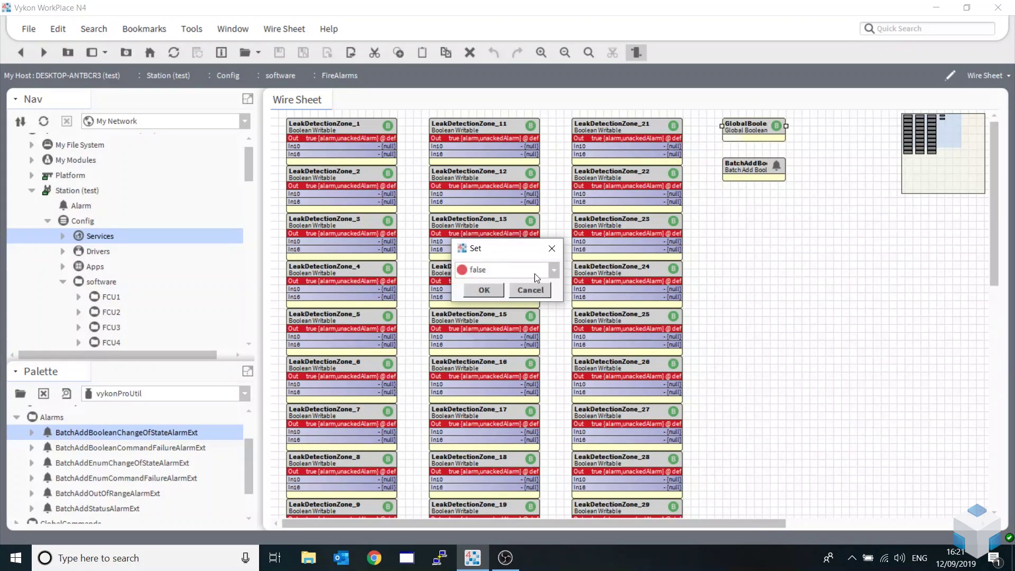
click(493, 287)
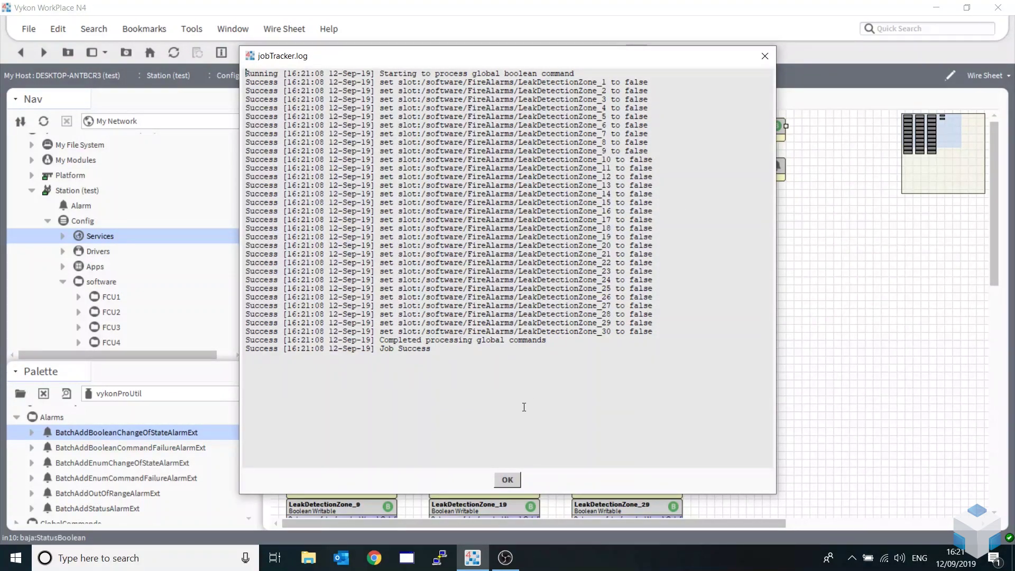
click(507, 482)
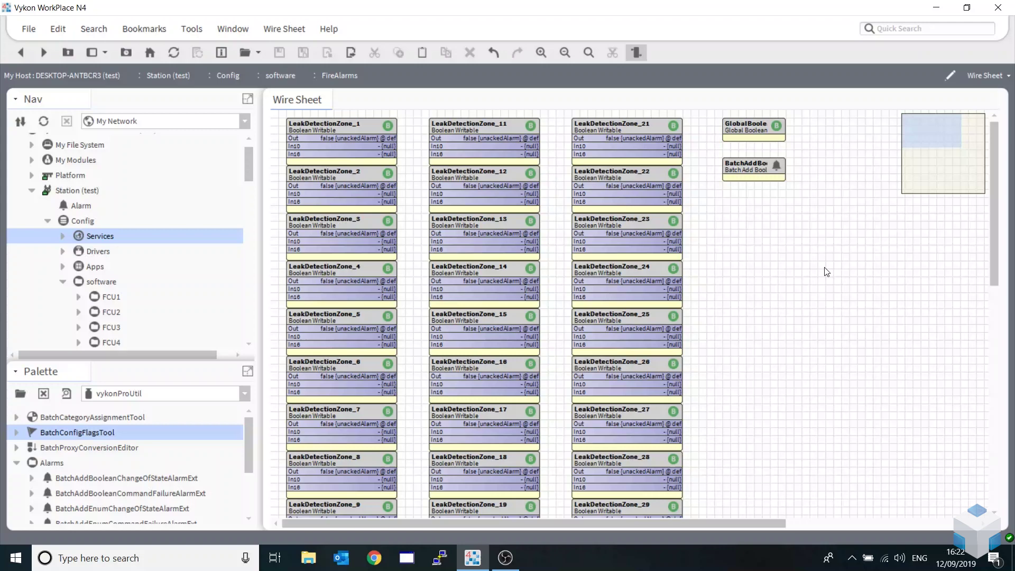
Step: Add a BatchConfigFlagsTool to the FireAlarms sheet with its default name and open it
right_click(358, 133)
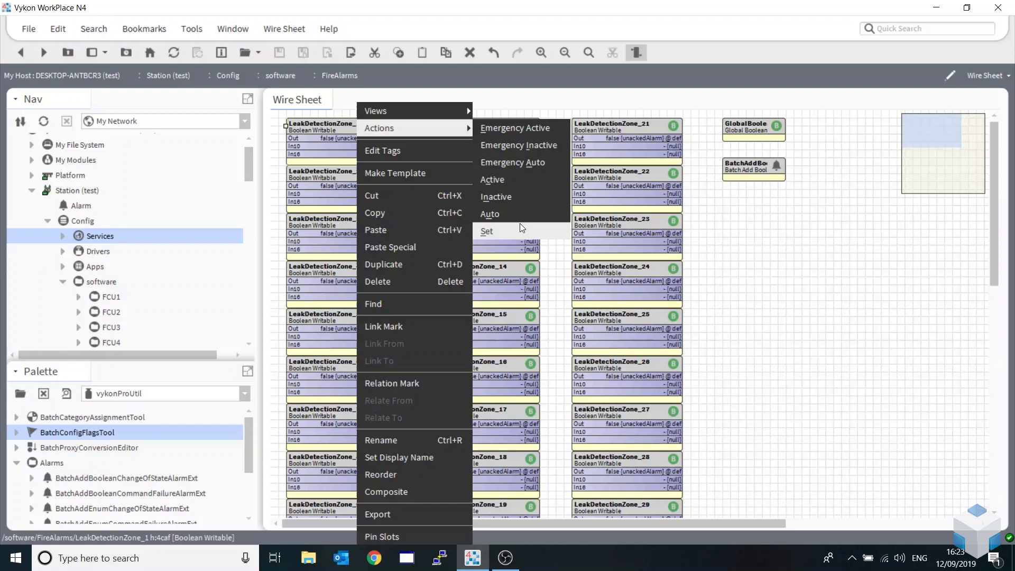
click(884, 256)
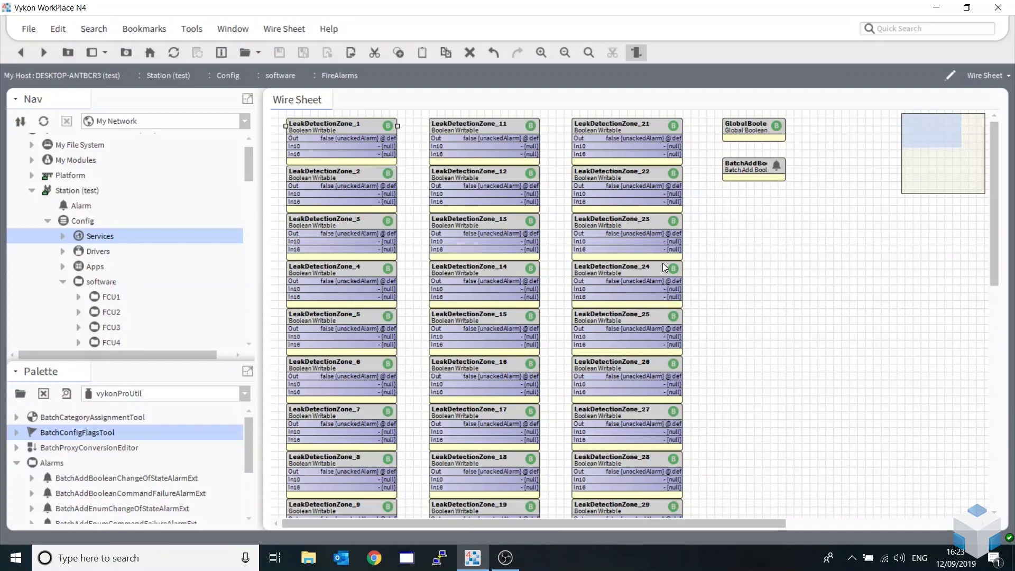
drag(49, 439, 726, 200)
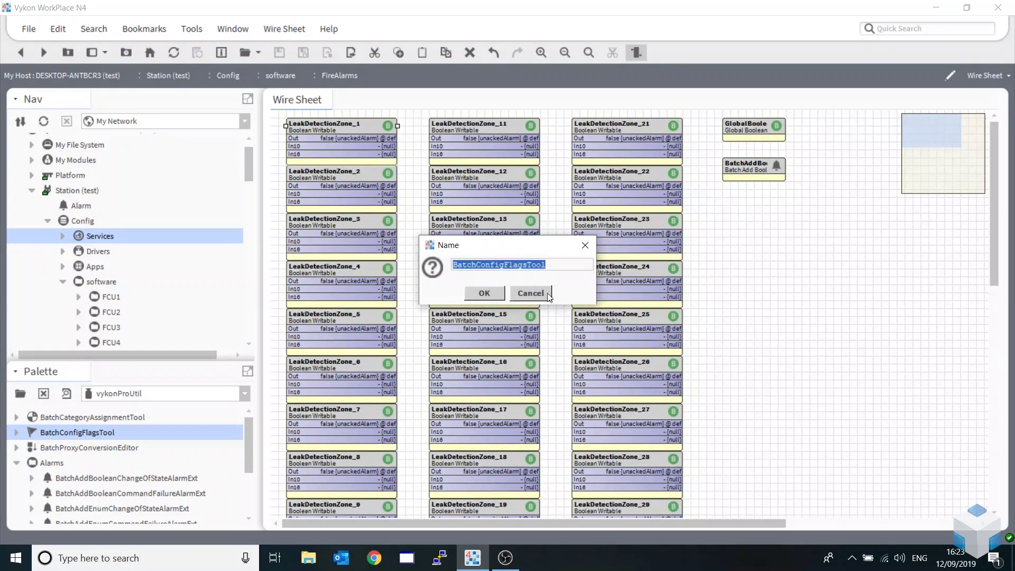
click(489, 292)
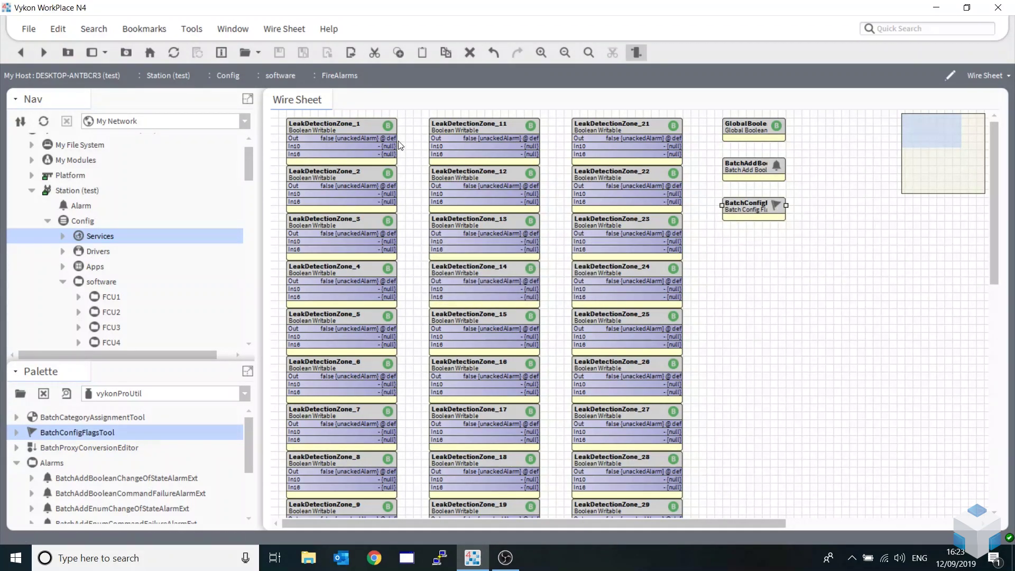
double_click(751, 210)
Step: Target software/FireAlarms with component name LeakDetectionZone* and exact matching off
click(650, 98)
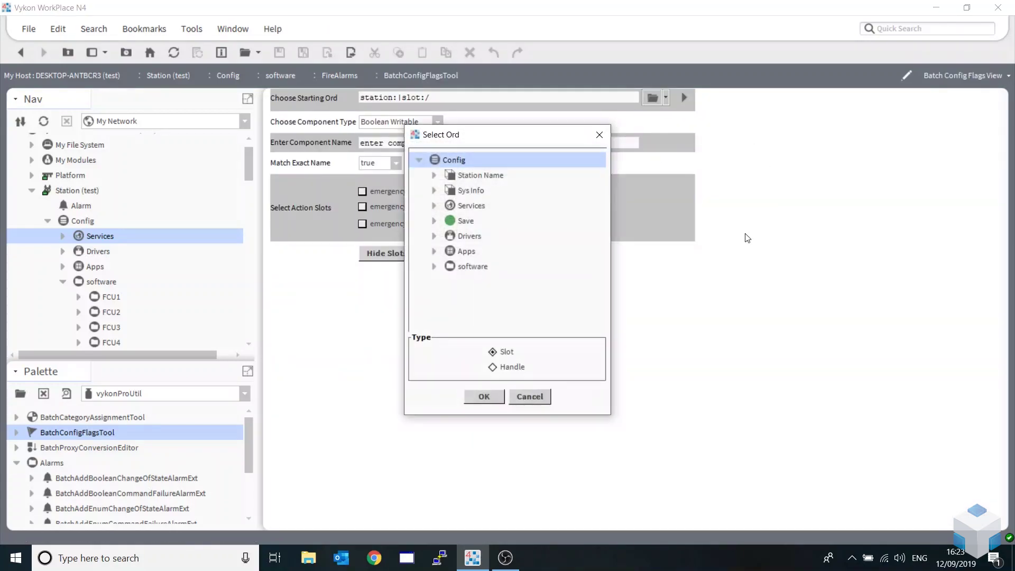
click(434, 266)
scroll(485, 288, down, 6)
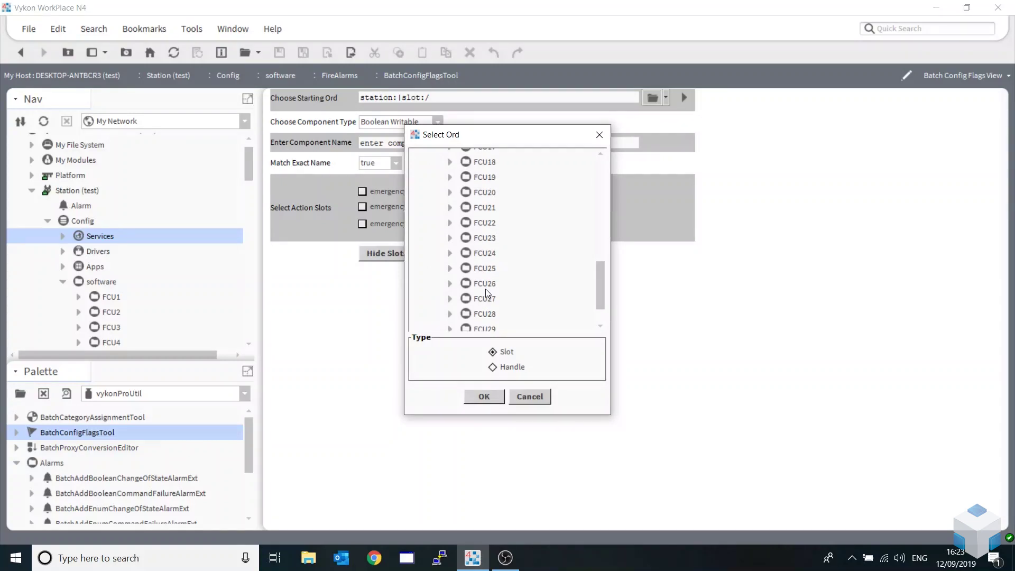
scroll(486, 289, down, 2)
click(487, 323)
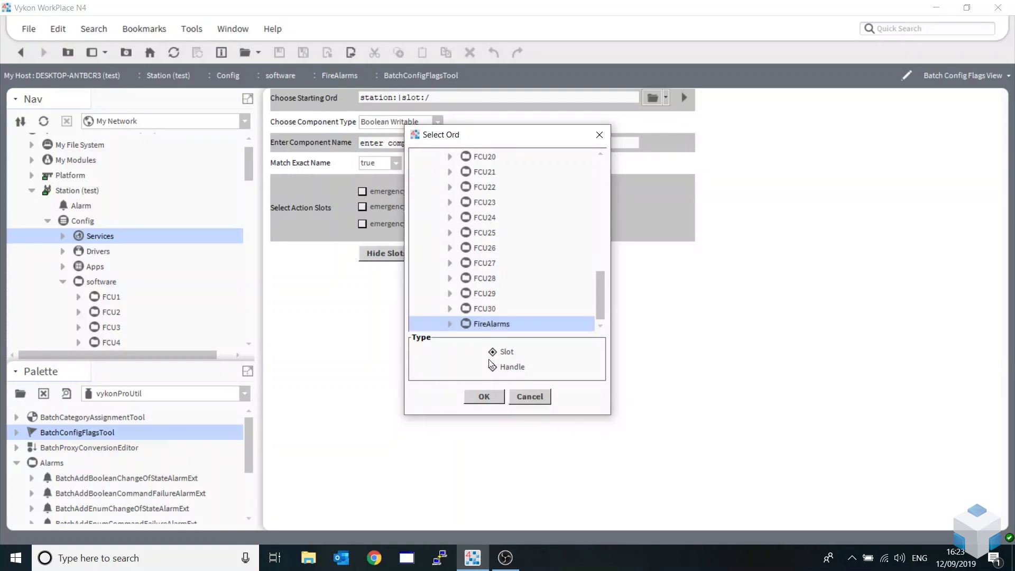
click(493, 398)
triple_click(494, 140)
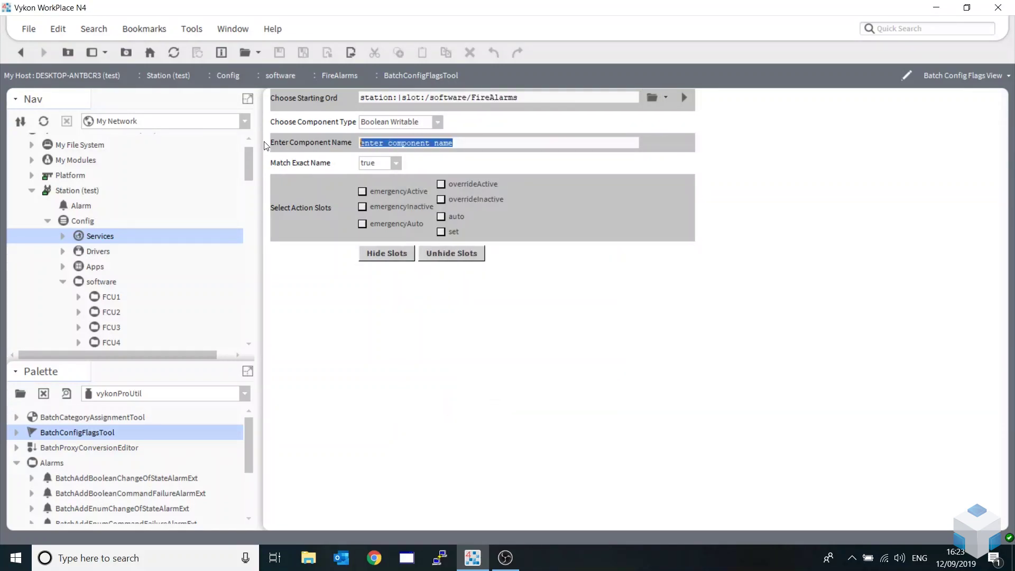
text(LeakDetectionZone)
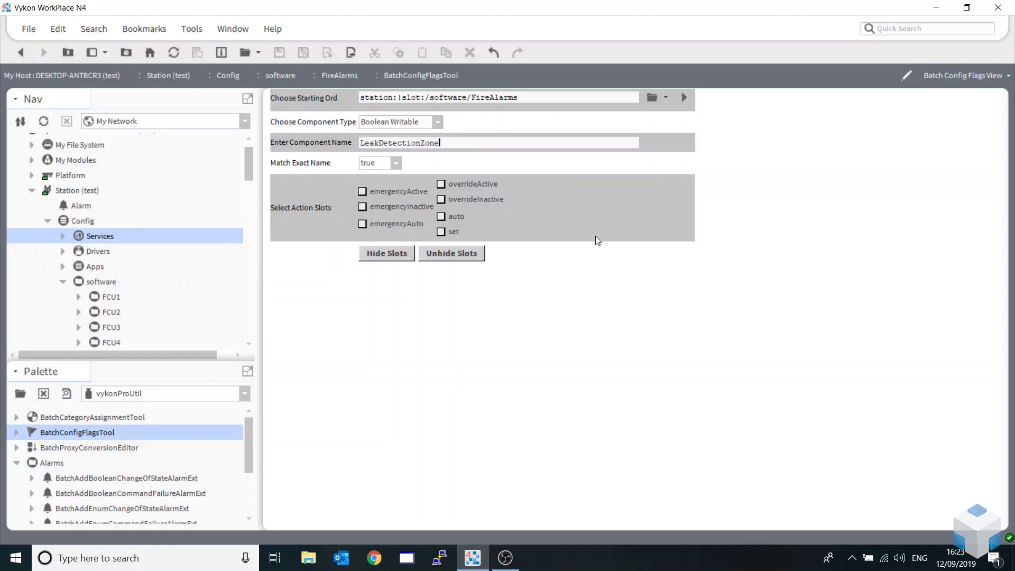
text(*)
click(396, 163)
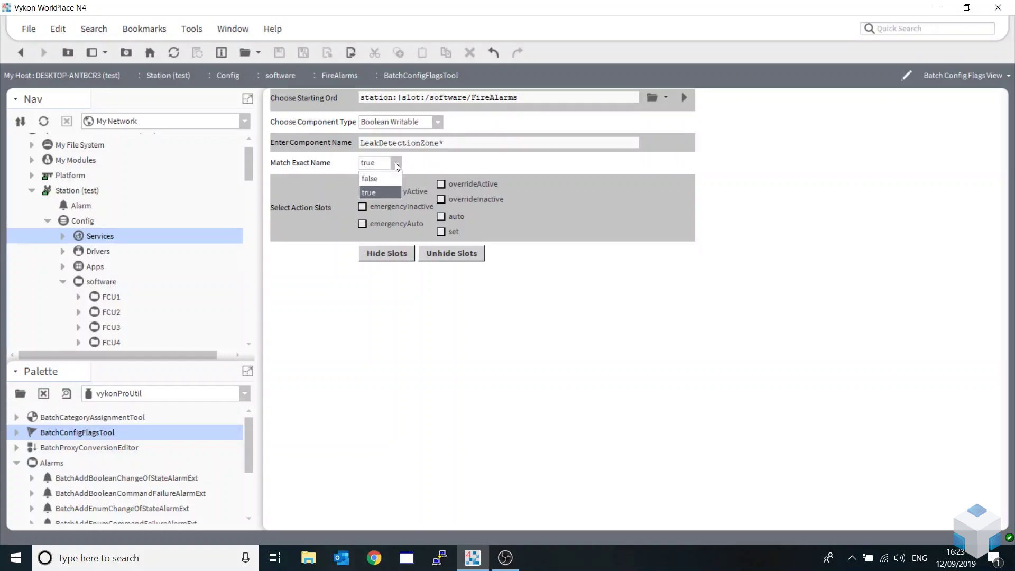
Step: Hide the emergencyActive/Inactive/Auto, overrideActive/Inactive and auto slots on all matching zones
click(362, 224)
click(364, 207)
click(363, 192)
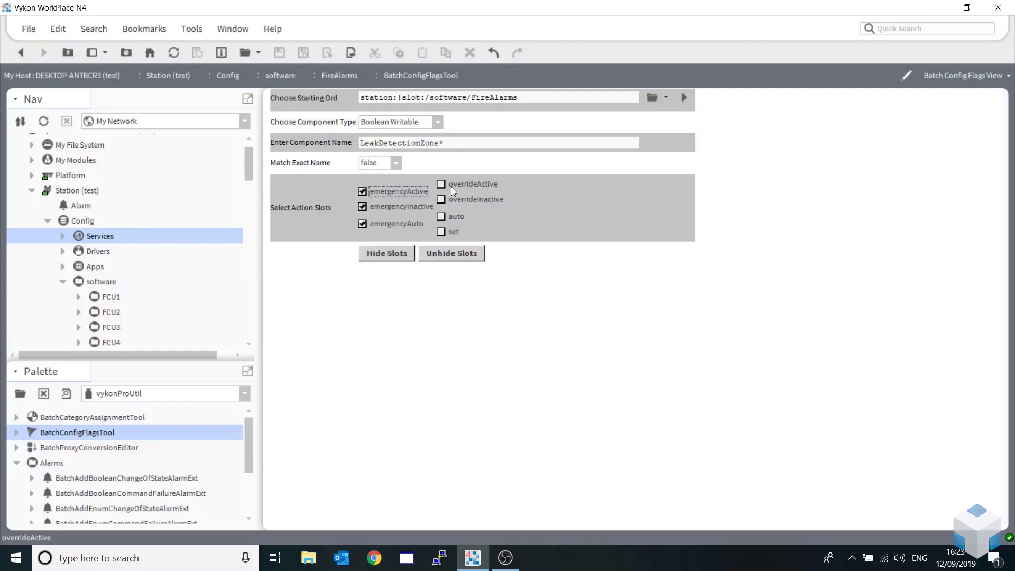
click(442, 184)
click(441, 200)
click(442, 216)
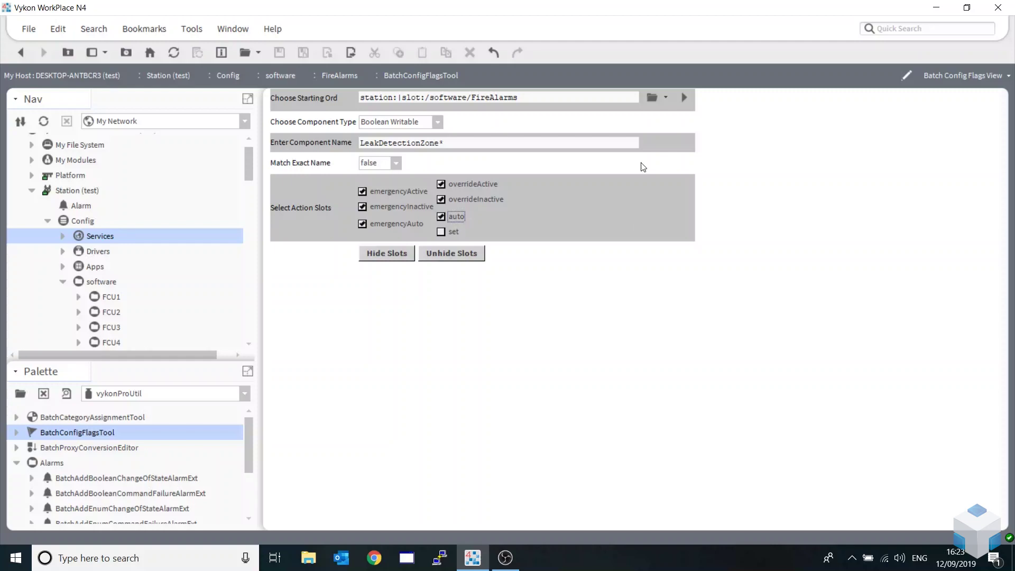
click(376, 255)
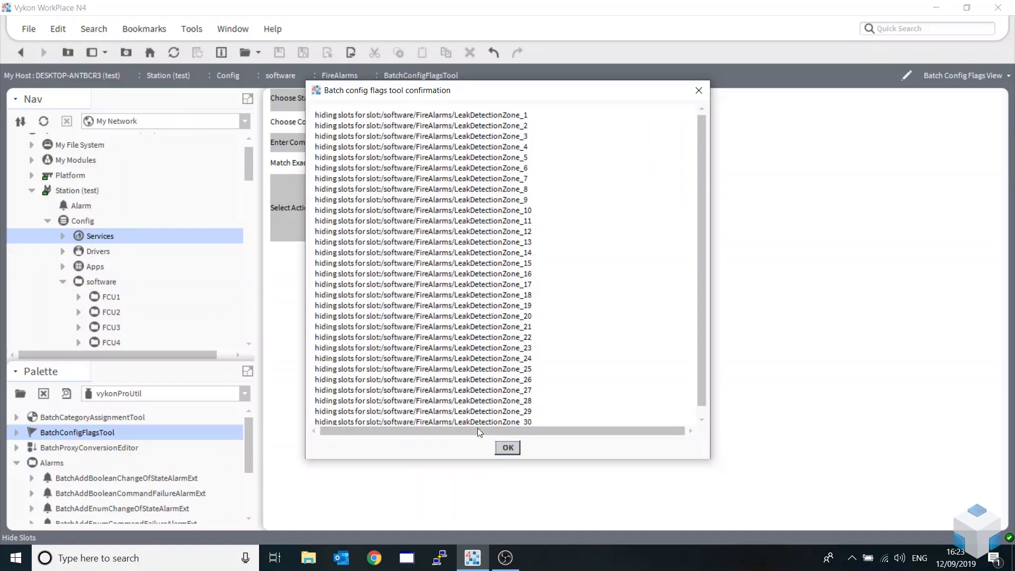
click(513, 449)
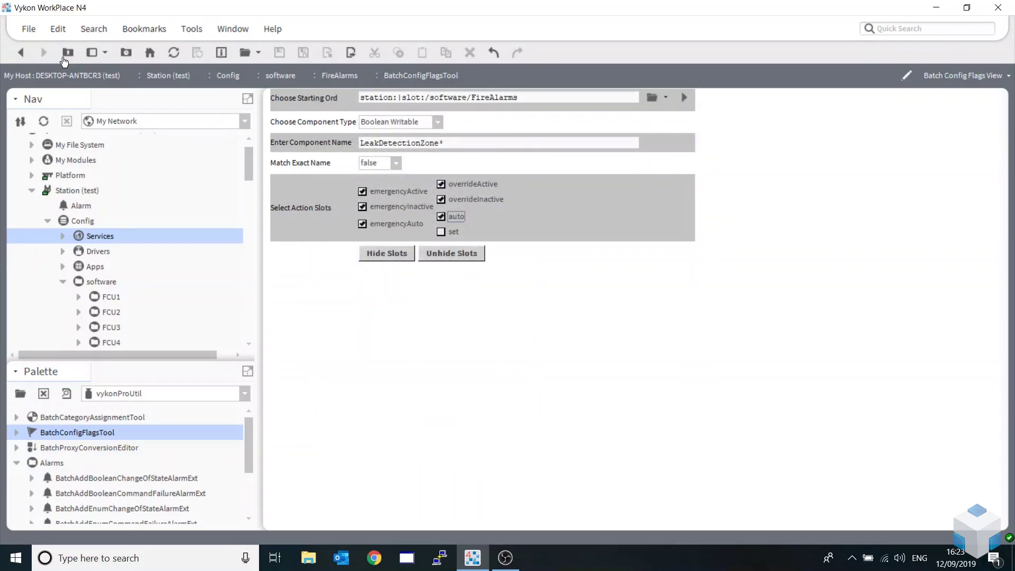
click(20, 52)
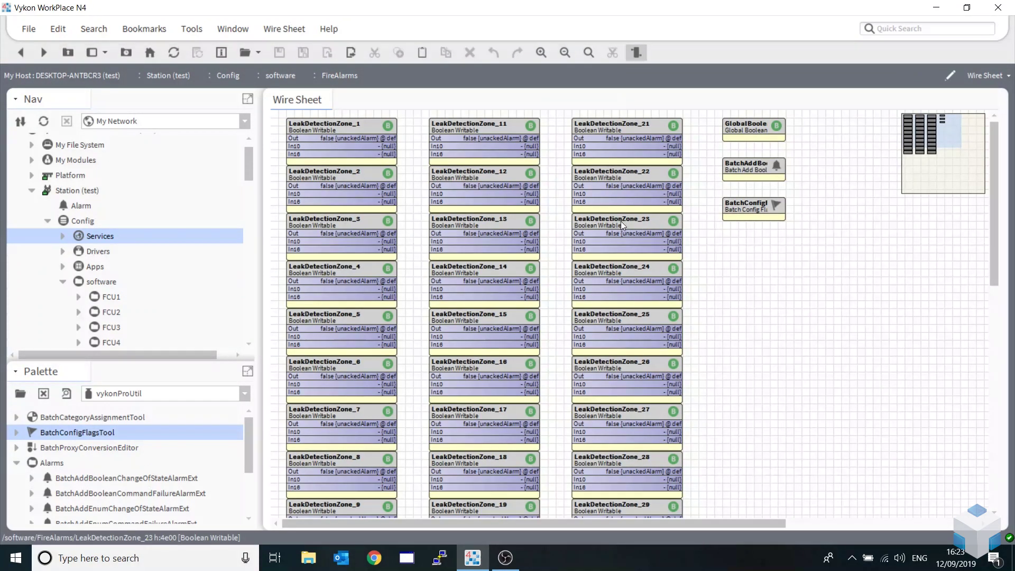
right_click(621, 221)
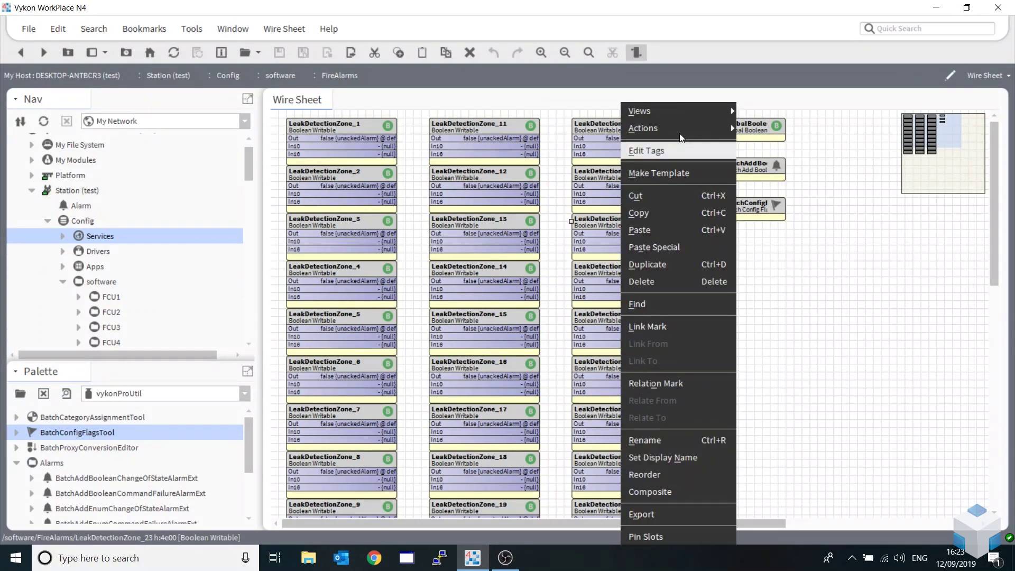
right_click(482, 234)
mouse_move(548, 124)
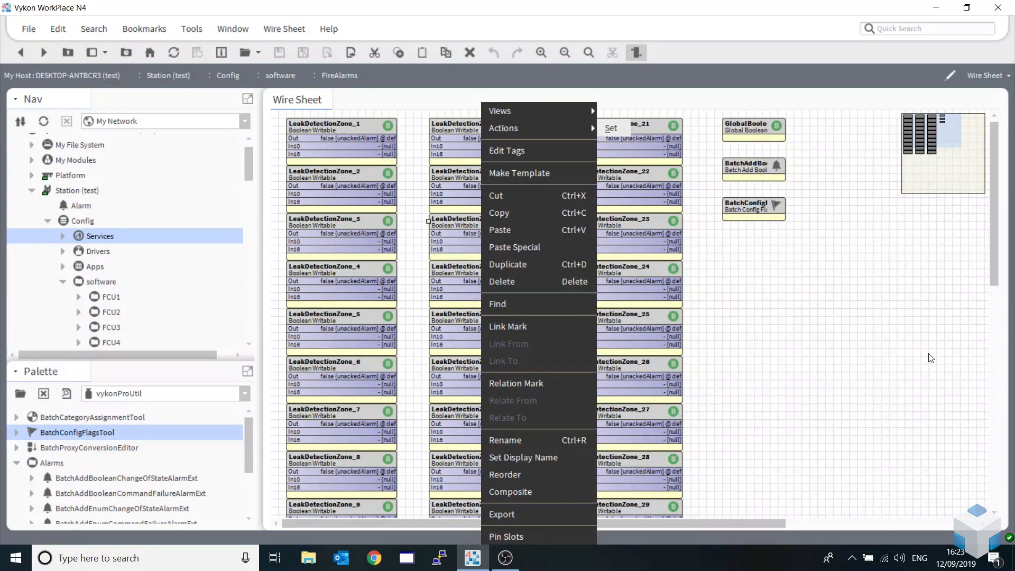
key(Escape)
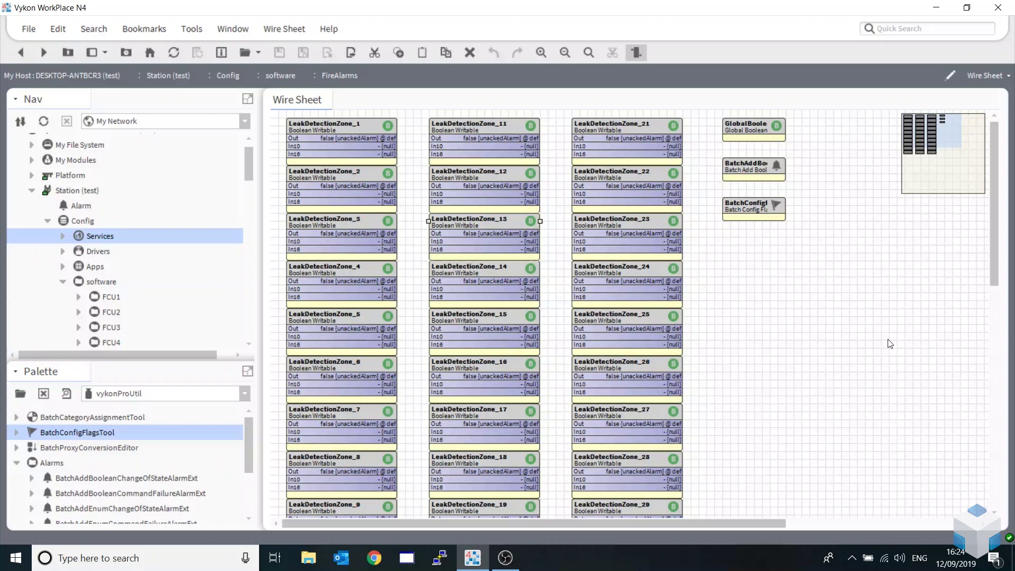
right_click(758, 127)
mouse_move(764, 125)
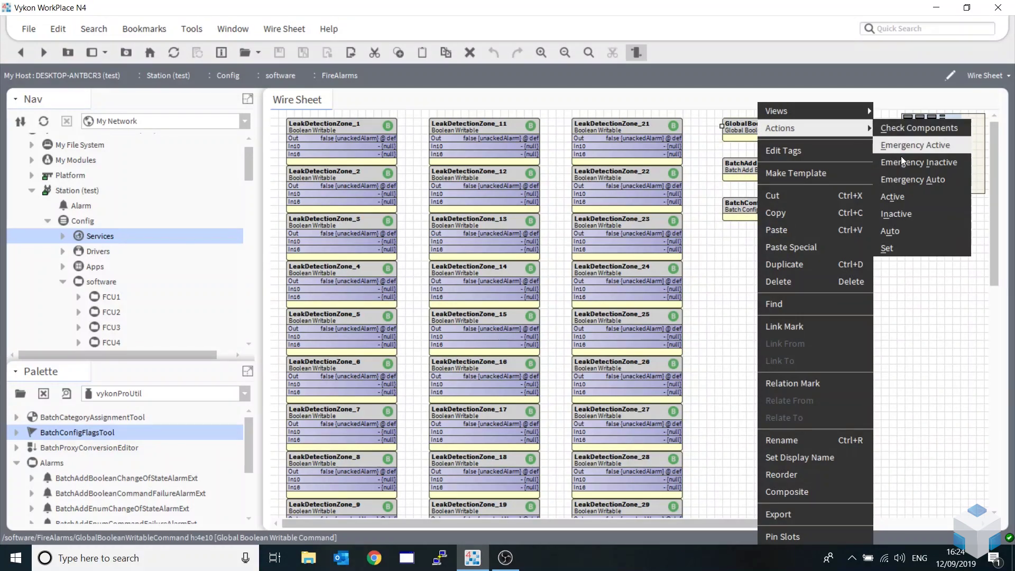
Step: Set every leak detection zone true through the global command
click(901, 249)
click(535, 271)
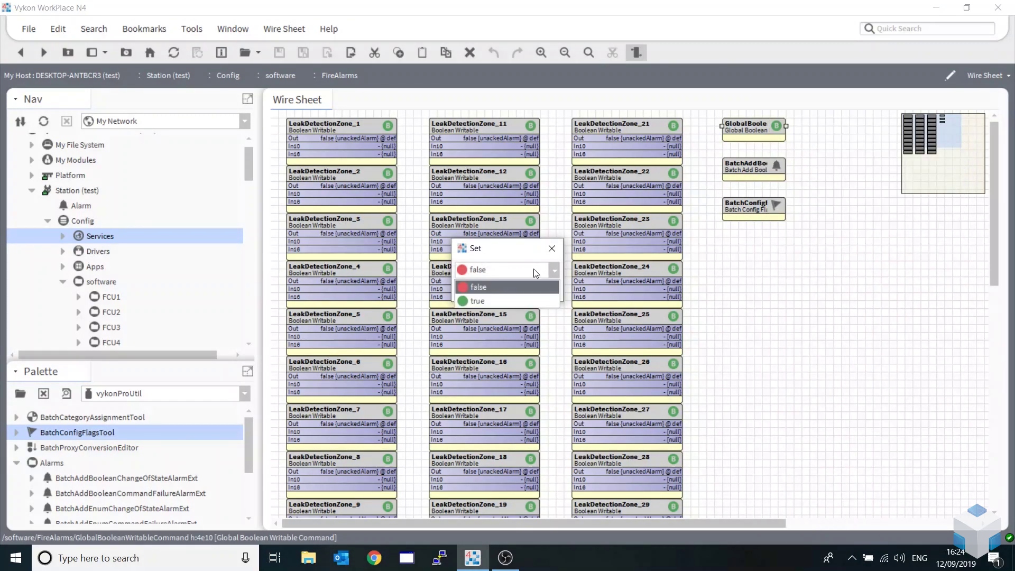
click(522, 297)
click(497, 291)
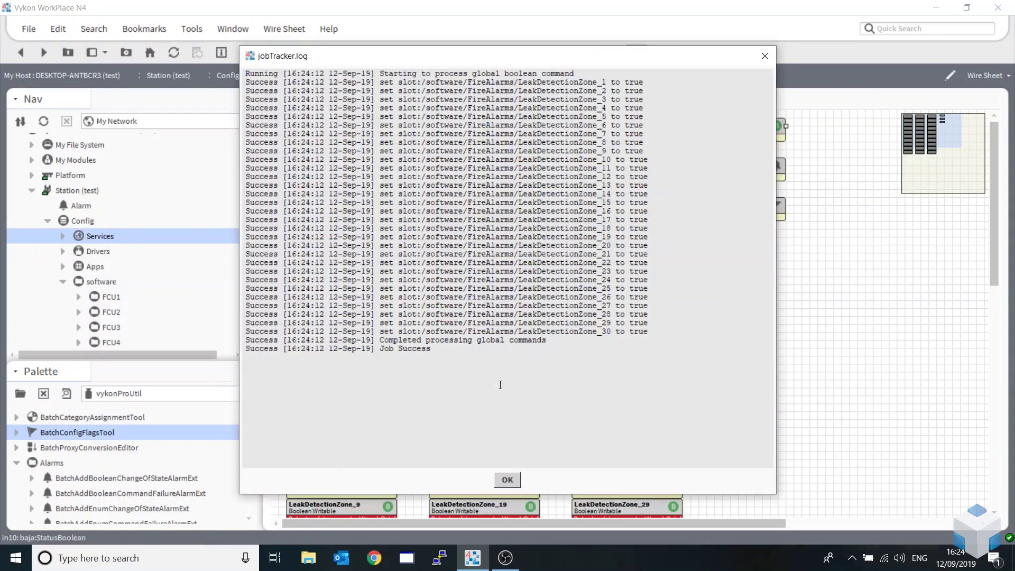
click(508, 480)
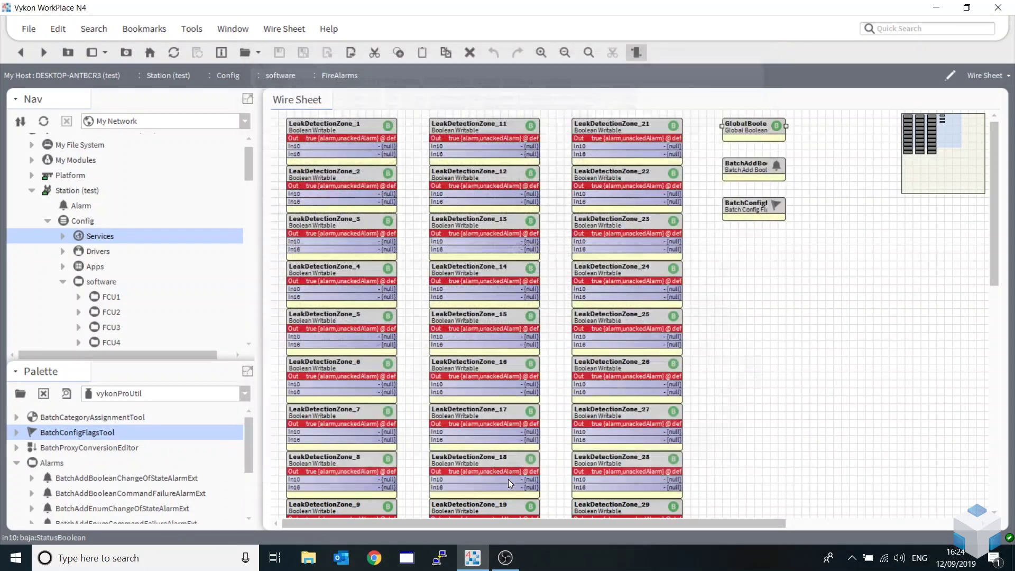
Step: Send false to every leak detection zone through the global command
right_click(756, 130)
mouse_move(846, 129)
click(901, 252)
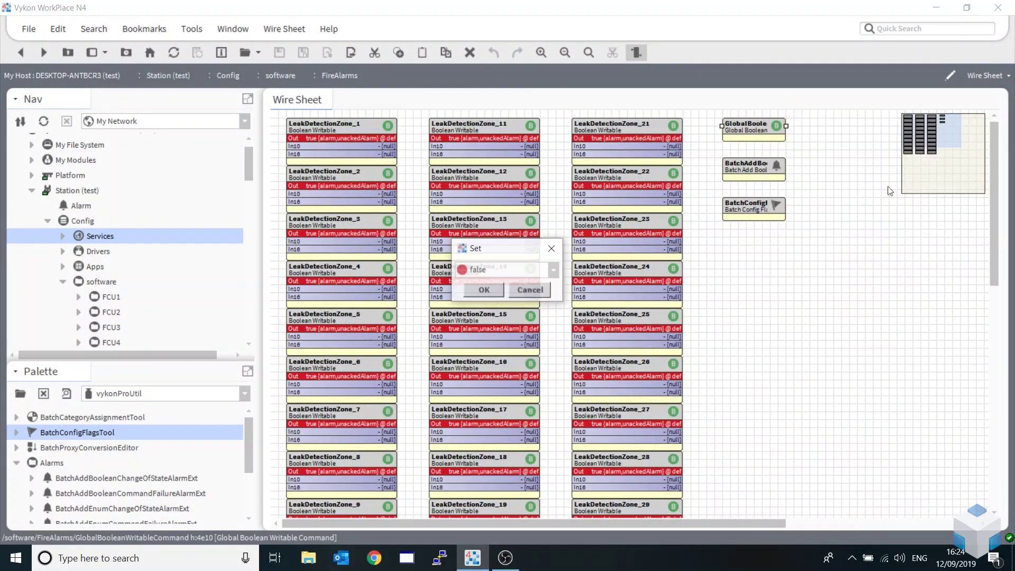
click(511, 271)
click(511, 274)
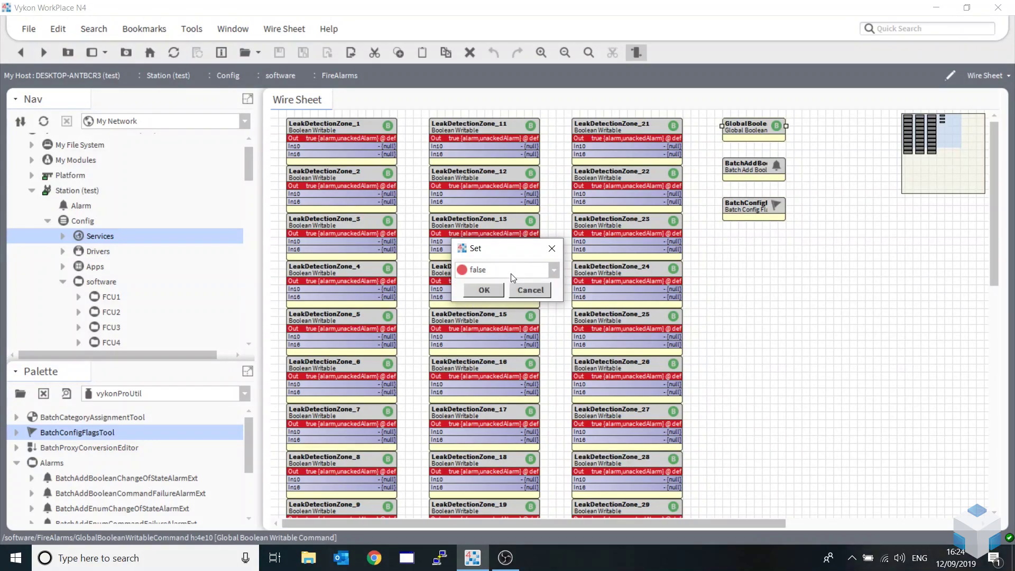
click(484, 290)
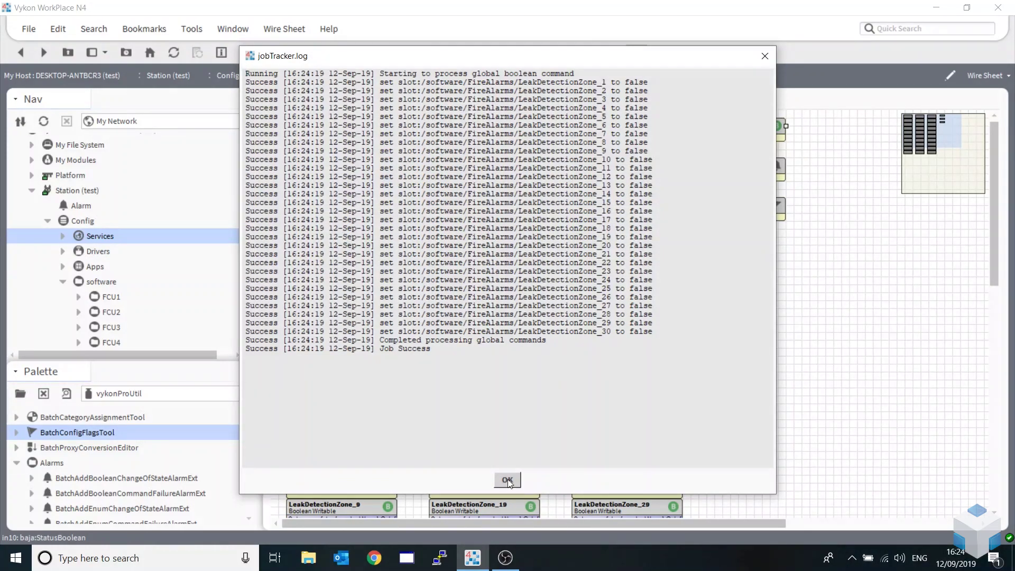
click(507, 480)
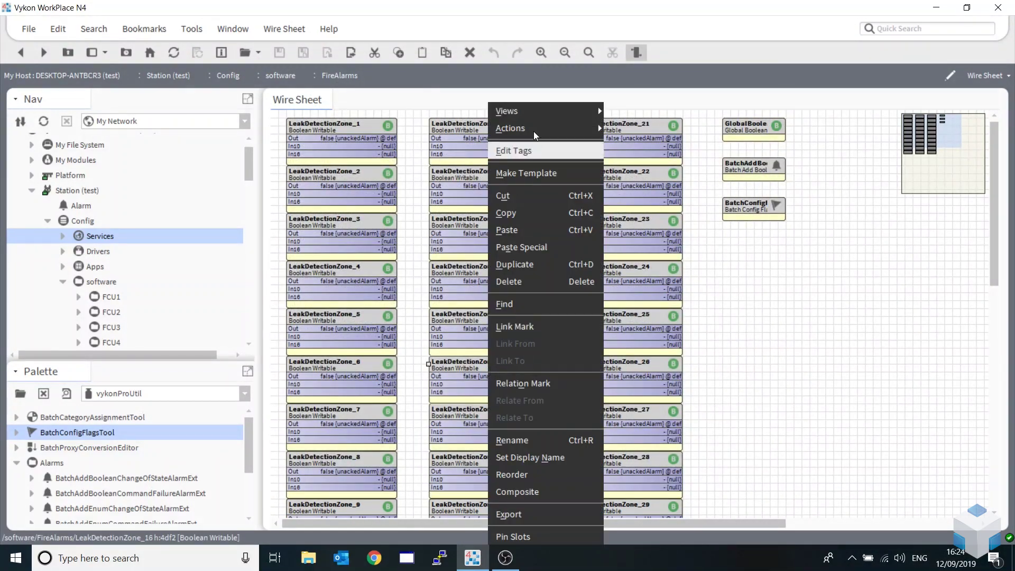
Step: Check which actions LeakDetectionZone_28 still offers after the slots were hidden
click(650, 455)
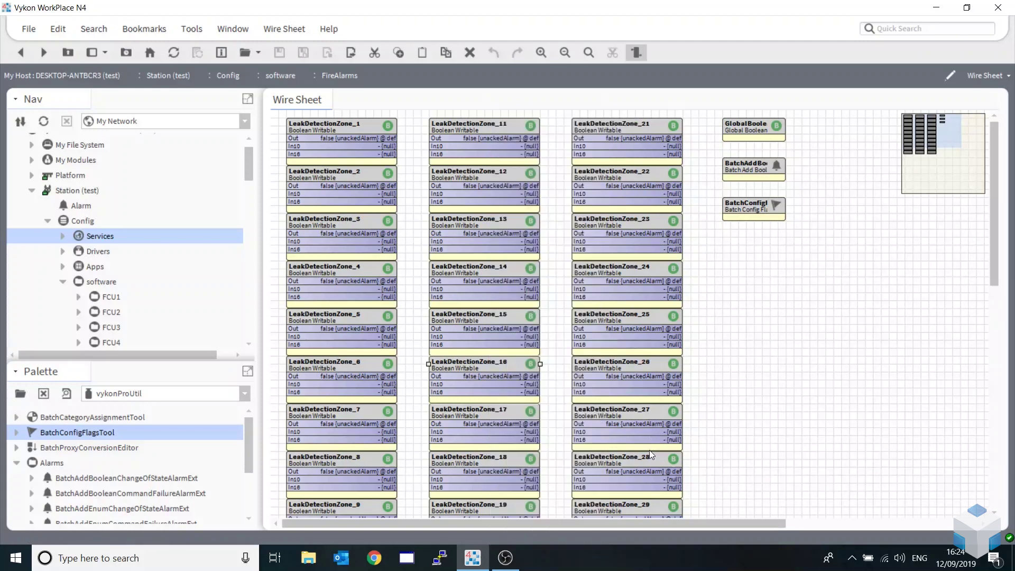
click(649, 455)
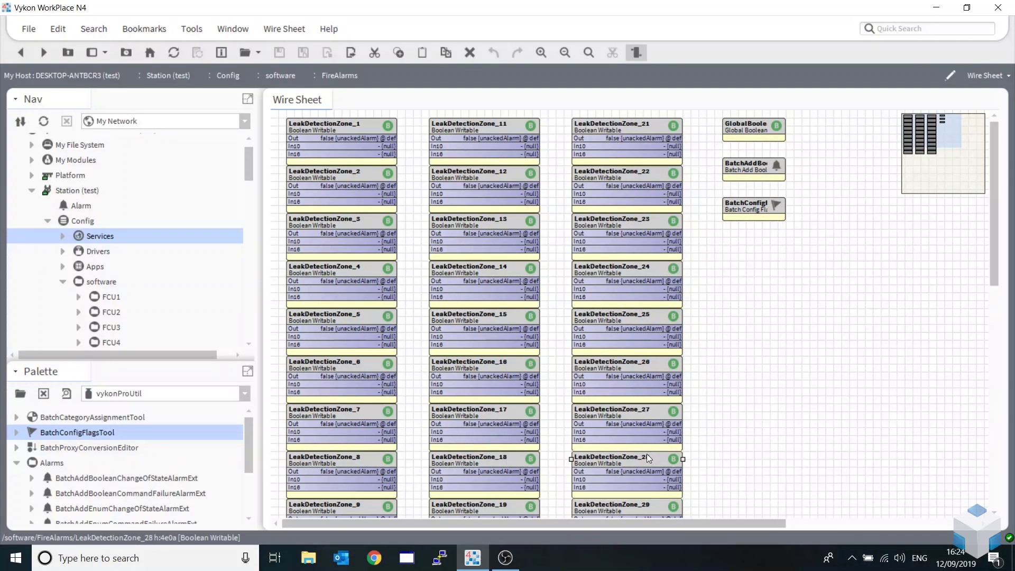
right_click(646, 454)
mouse_move(705, 129)
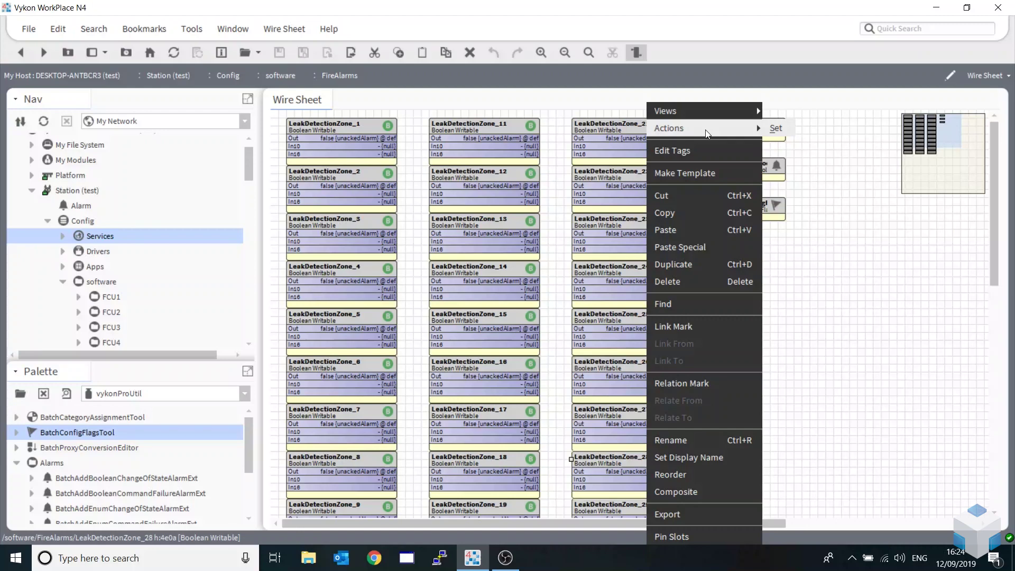
click(823, 289)
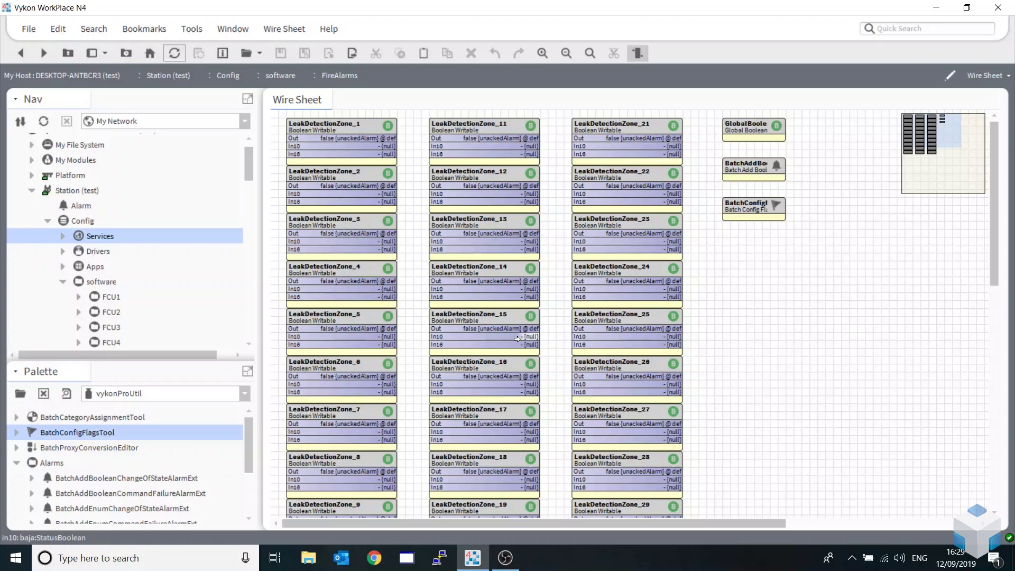
double_click(107, 236)
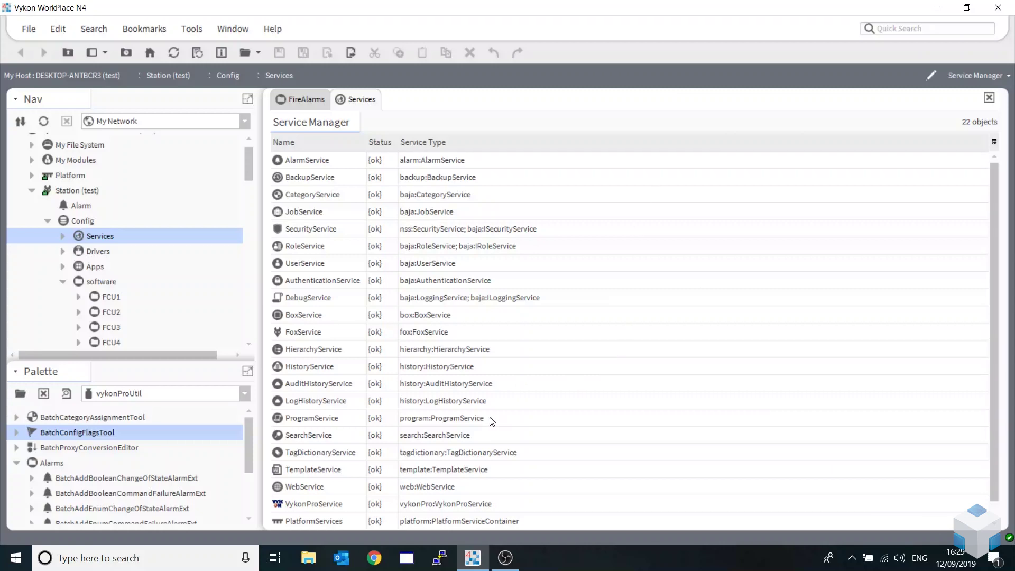
Step: In the ProgramService batch editor, set the query's search root to software/FireAlarms
click(315, 418)
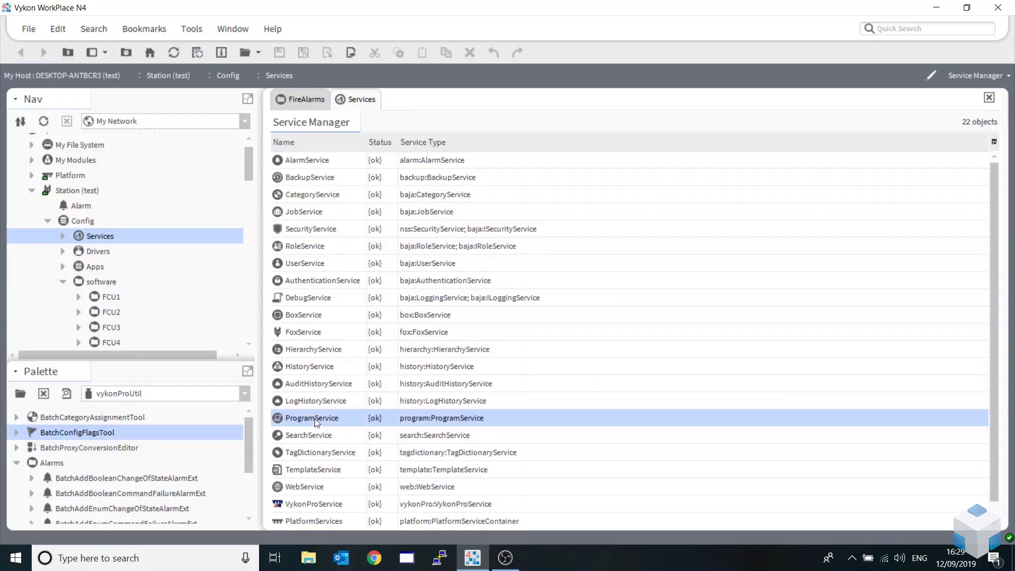
double_click(315, 418)
click(487, 499)
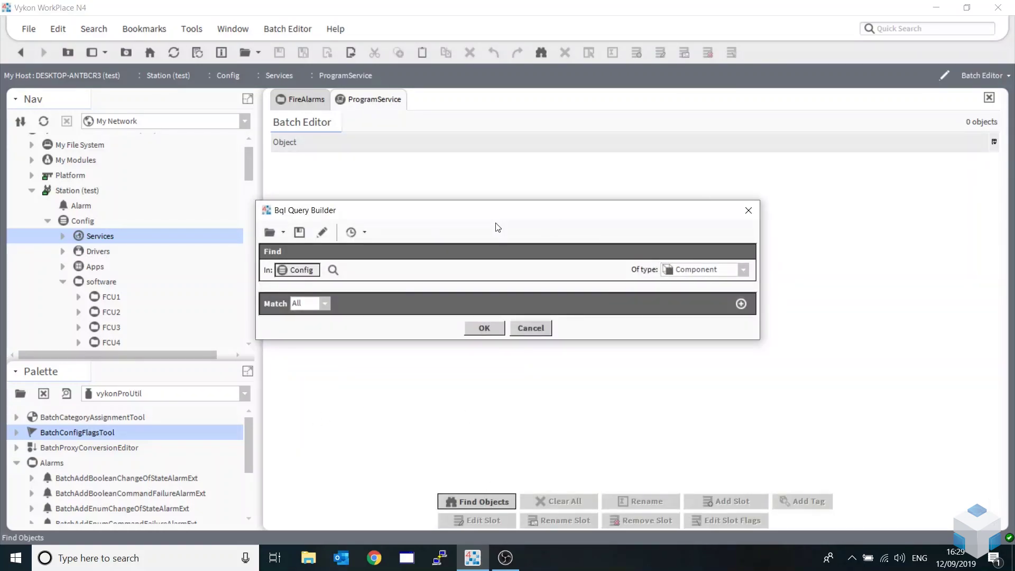
click(334, 270)
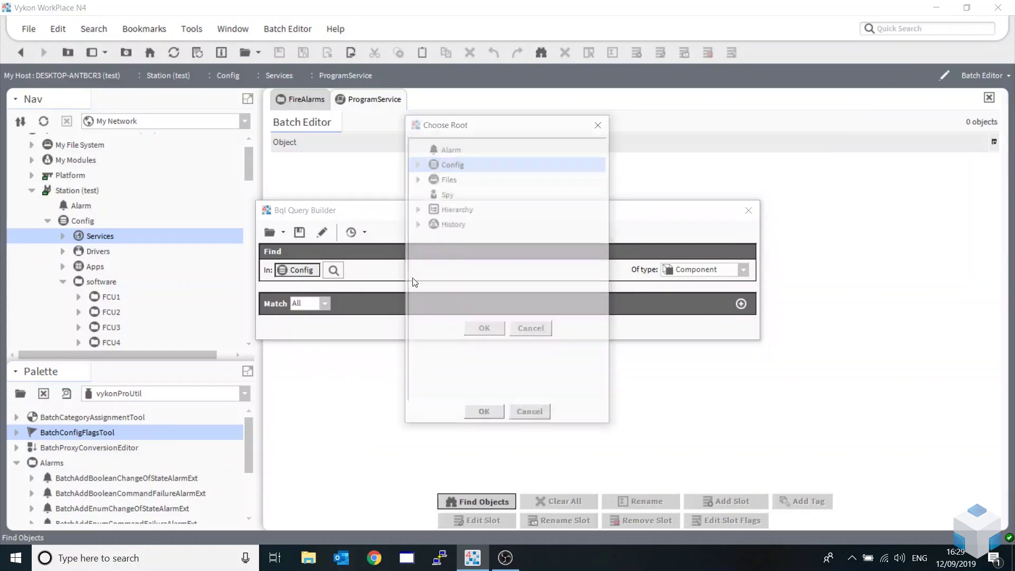
click(417, 164)
click(429, 226)
scroll(527, 286, down, 4)
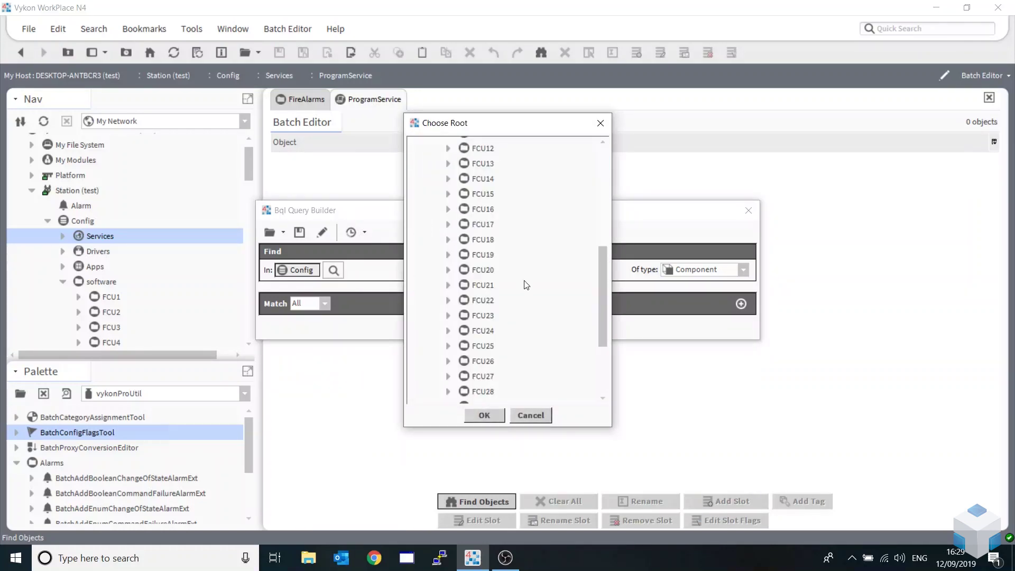
scroll(531, 297, down, 3)
double_click(484, 318)
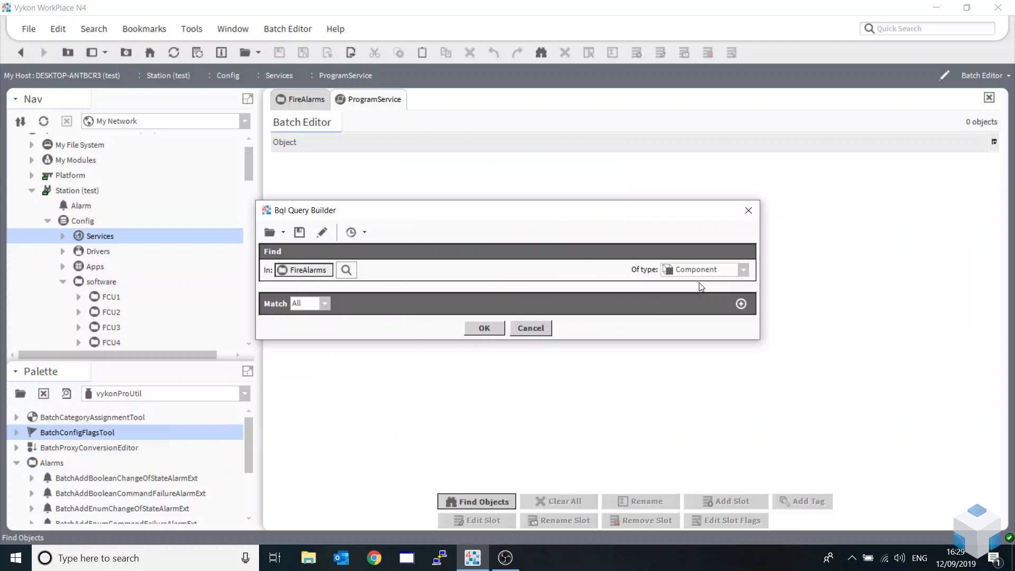
Step: Limit the query to Boolean Point objects and run it to list the zones
click(719, 271)
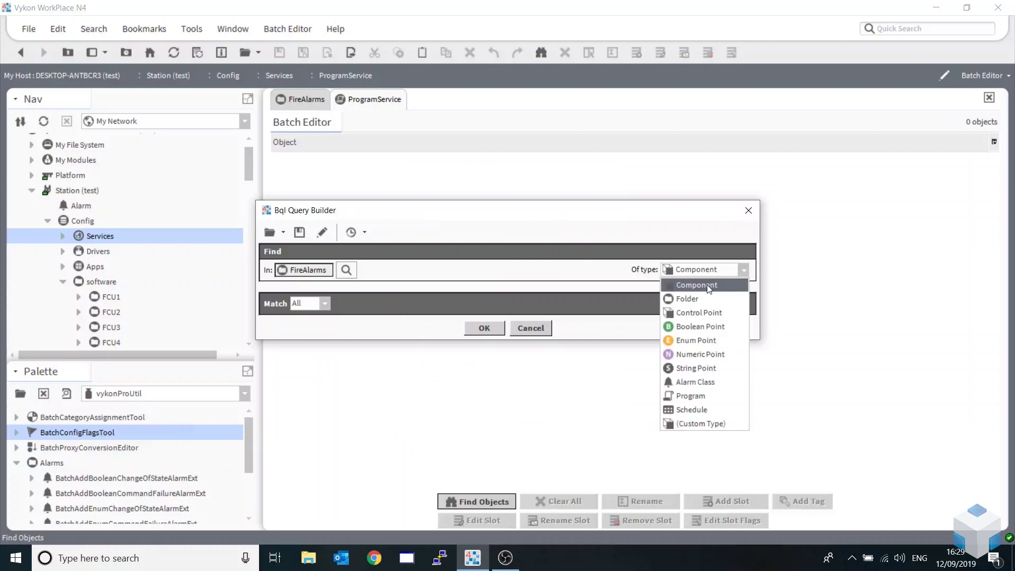
click(695, 325)
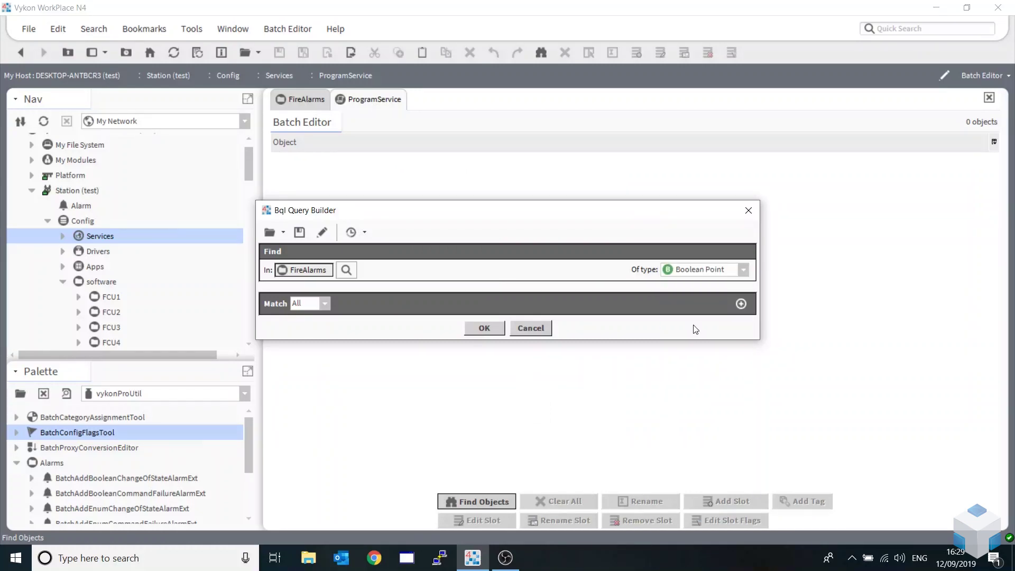
click(480, 329)
scroll(446, 296, down, 4)
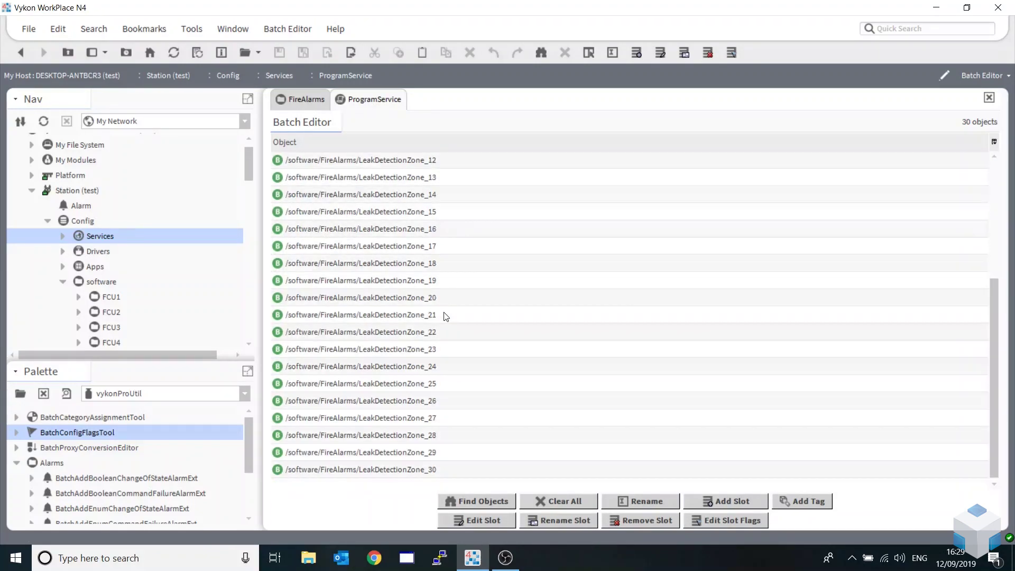
scroll(455, 394, up, 4)
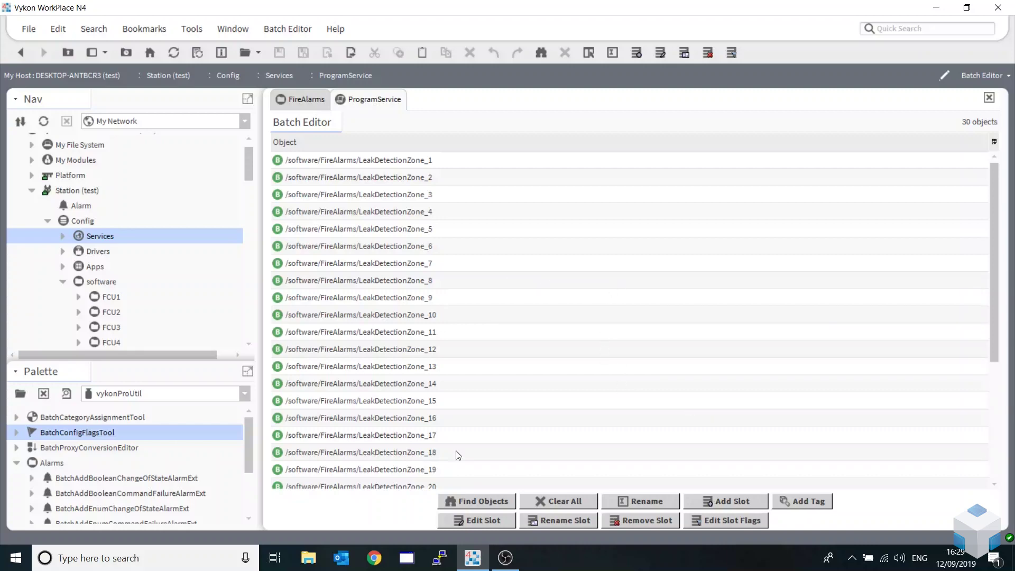
Step: Start a batch slot edit on the found points and choose the facets property
click(464, 523)
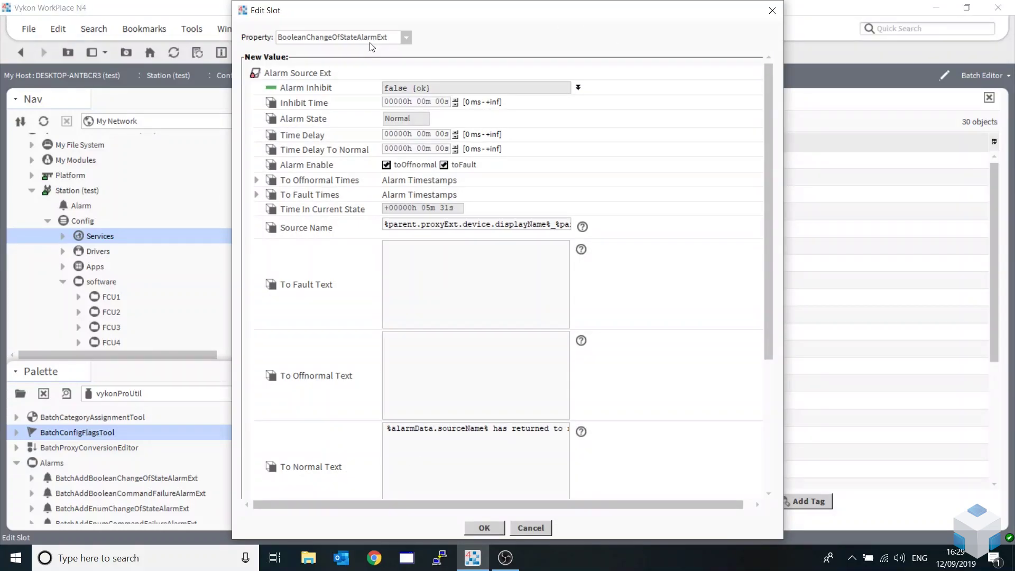
click(369, 39)
click(354, 65)
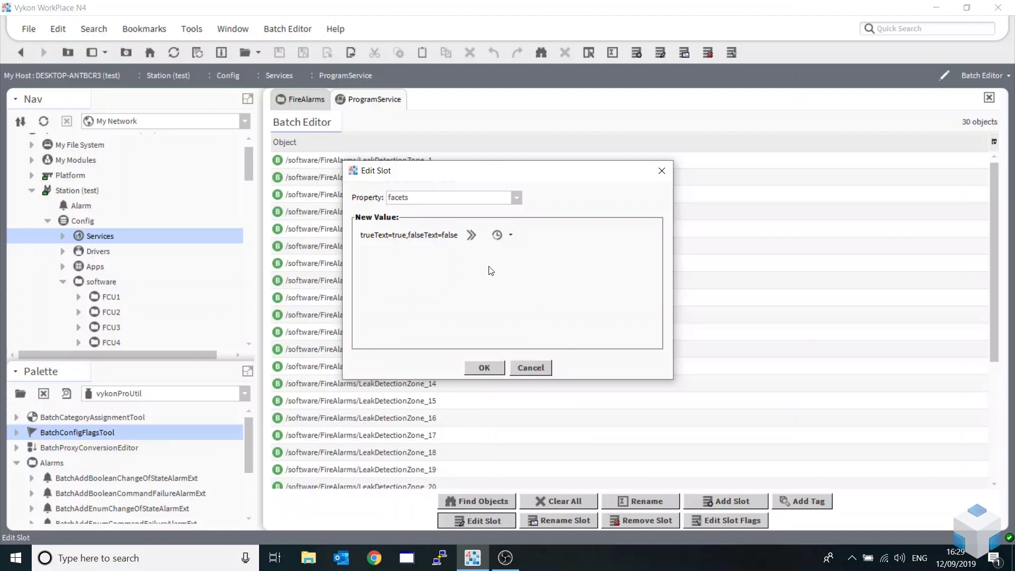
Step: Set facets trueText to 'Leak Alarm' and falseText to 'Normal' on all 30 points
click(471, 235)
click(562, 233)
drag(574, 233, 443, 235)
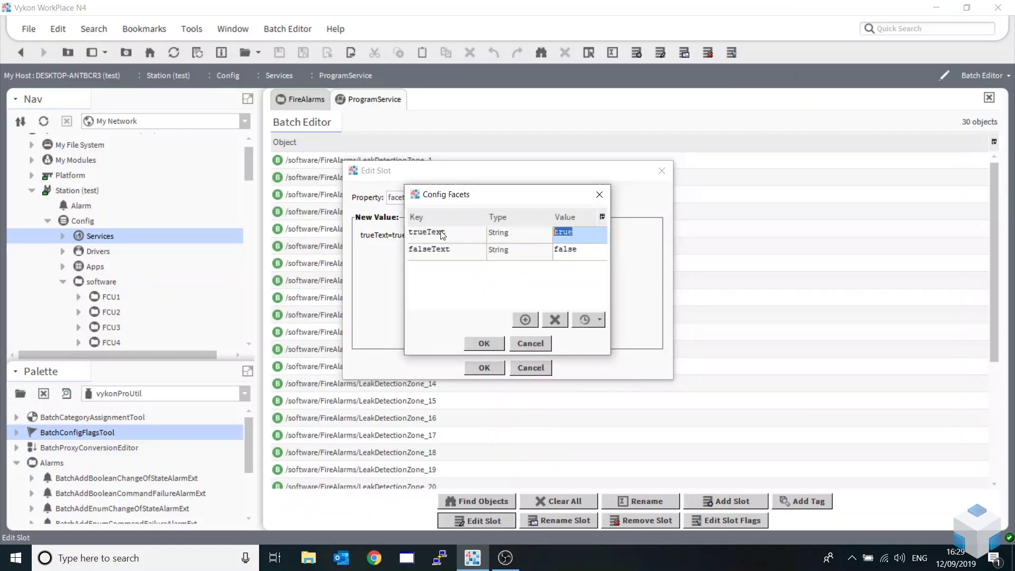
text(Leak Alarm)
key(Return)
text(Normal)
click(494, 345)
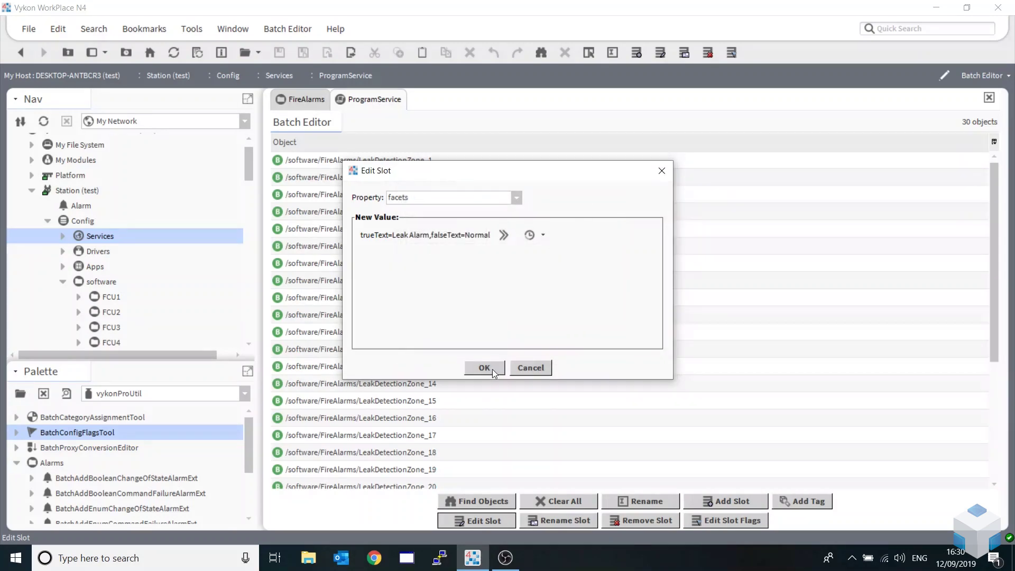
click(492, 369)
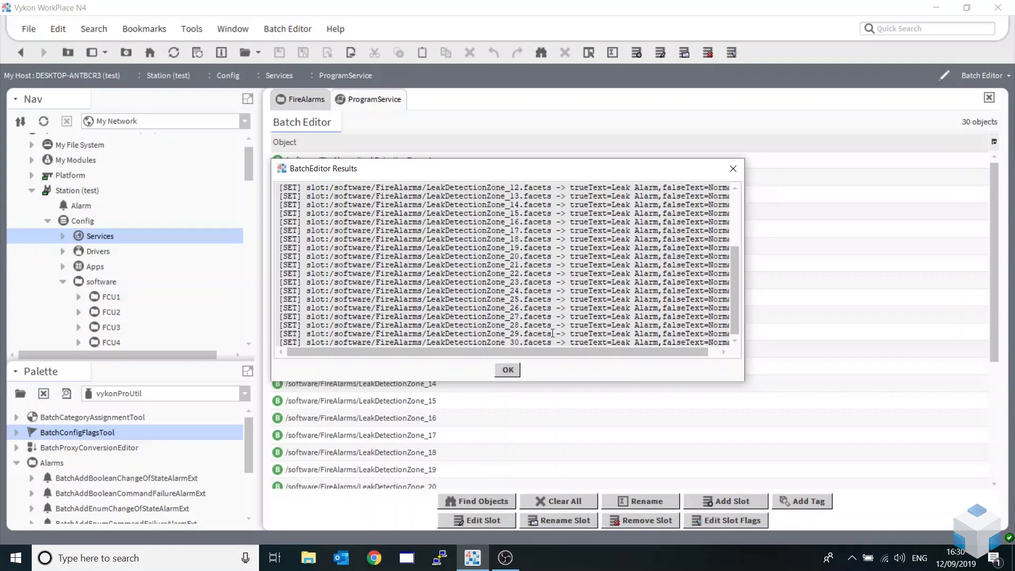
click(510, 371)
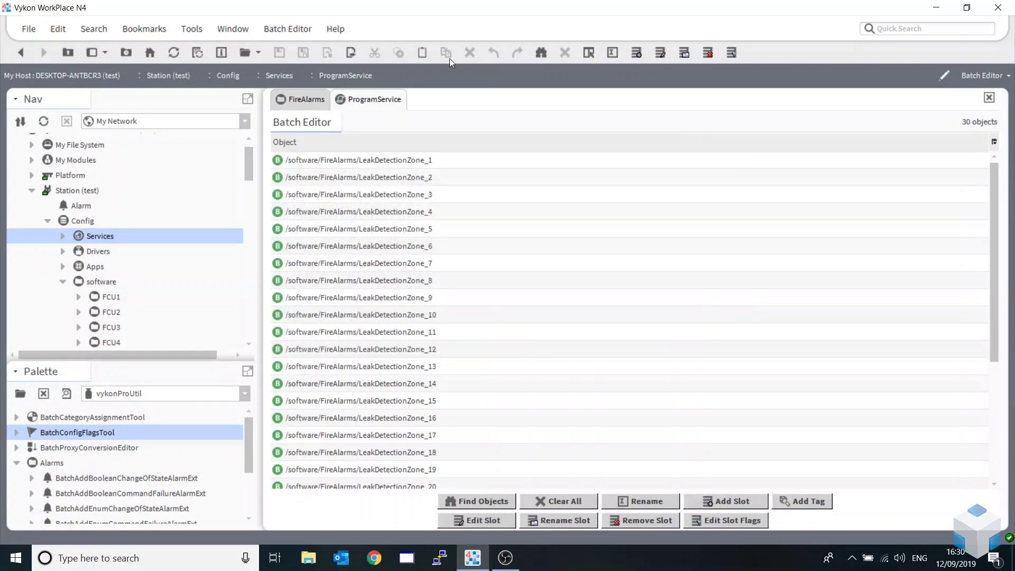
click(296, 100)
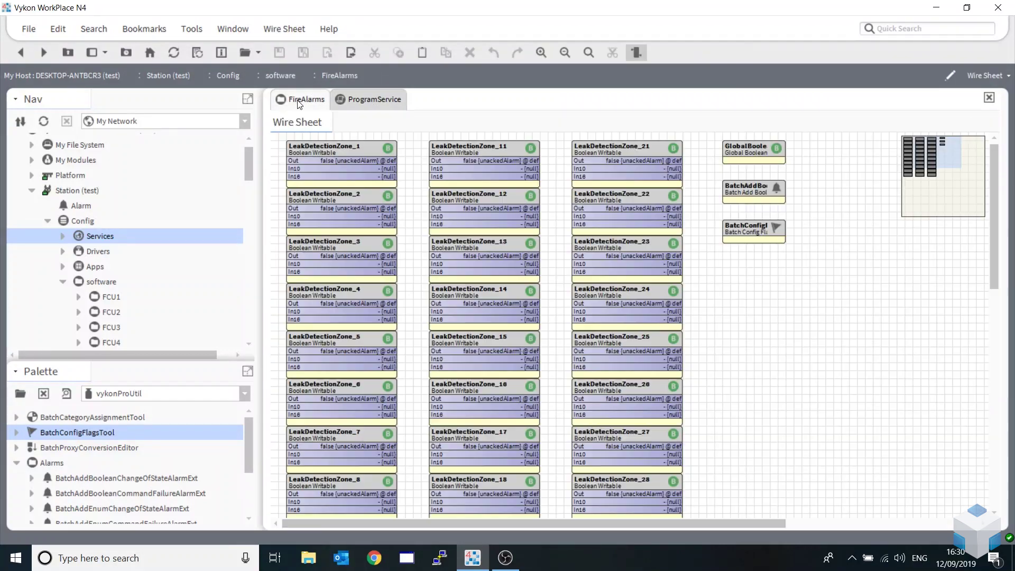
Step: Refresh the wire sheet and send true to all leak zones via GlobalBoolean
click(169, 52)
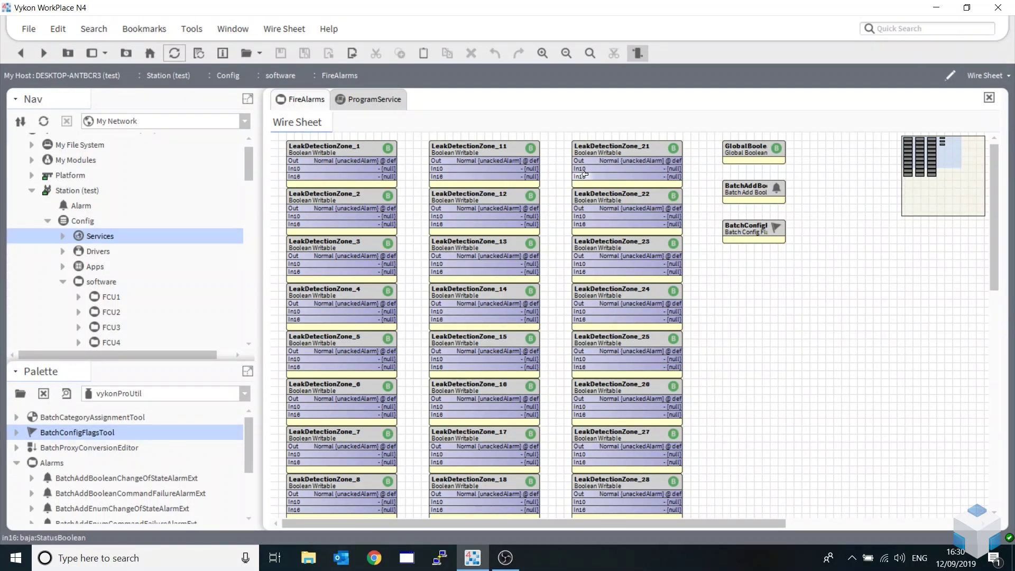
right_click(748, 154)
mouse_move(786, 133)
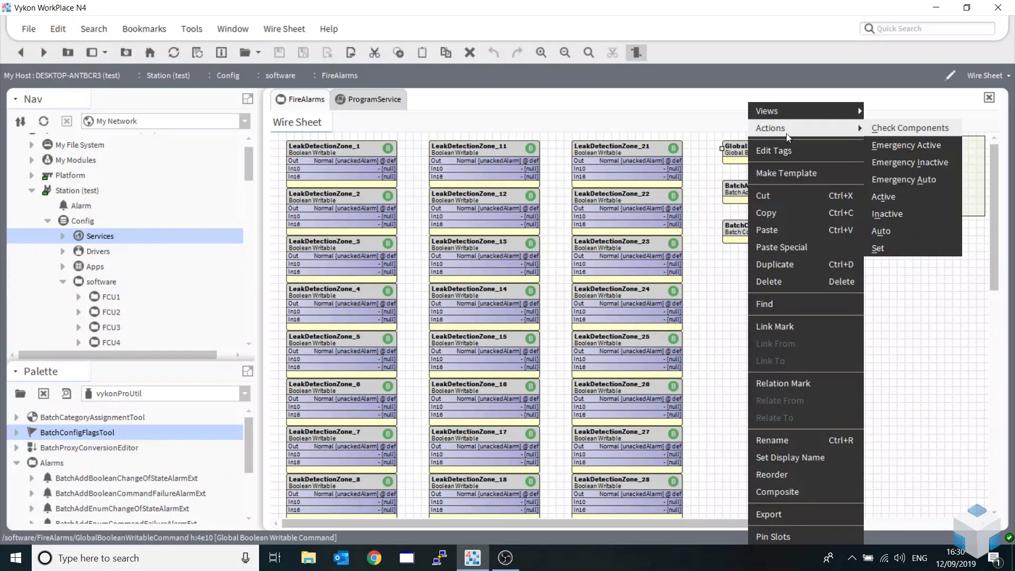
click(931, 250)
click(543, 274)
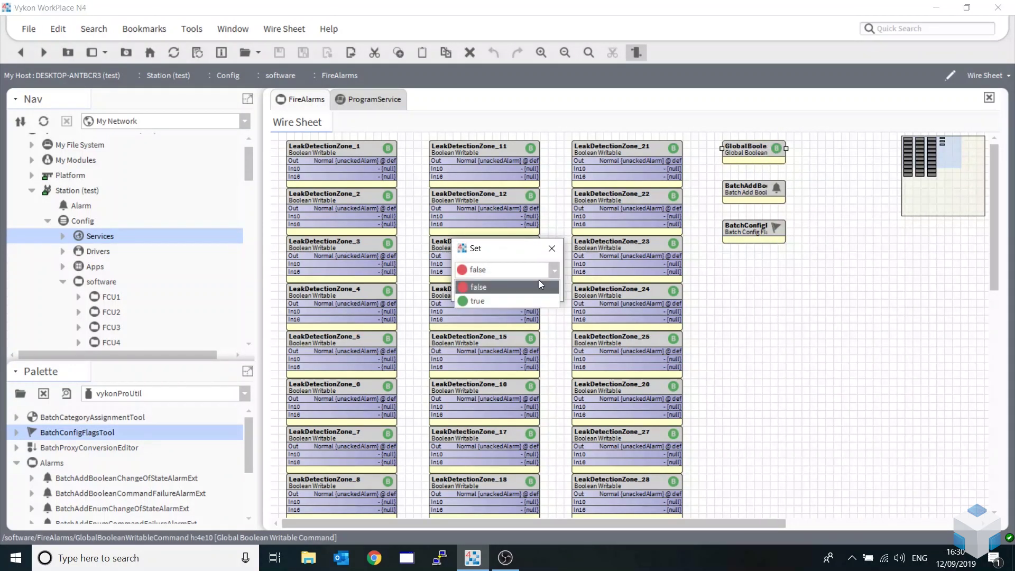
click(535, 299)
click(483, 291)
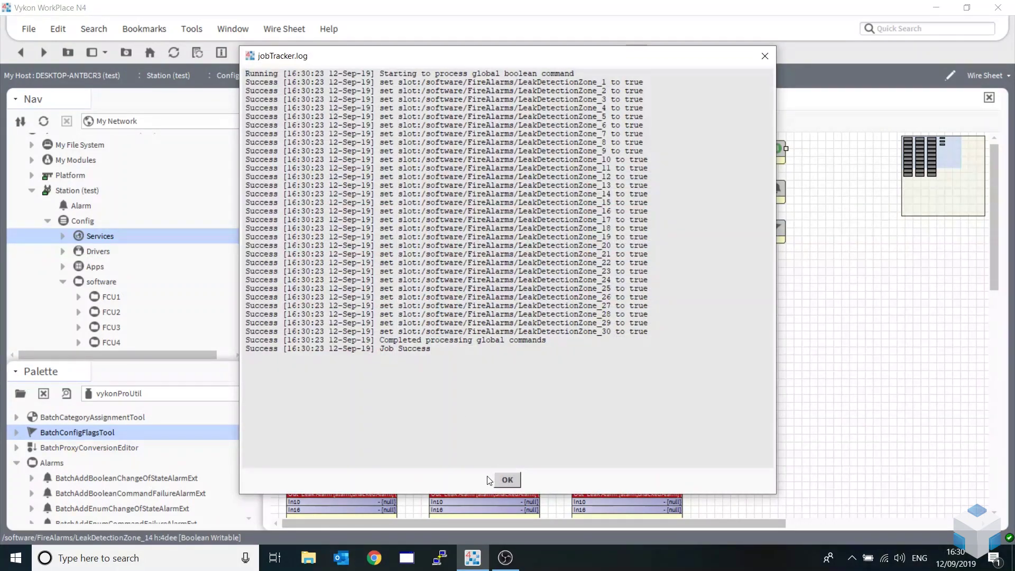
click(508, 481)
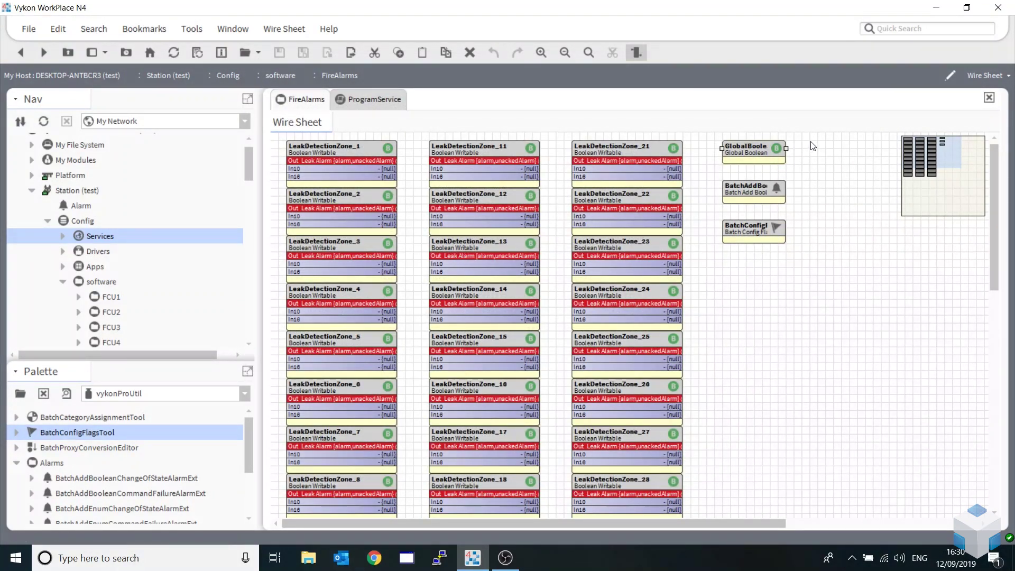
Step: Send false through GlobalBoolean to return all leak zones to Normal
right_click(757, 147)
mouse_move(846, 132)
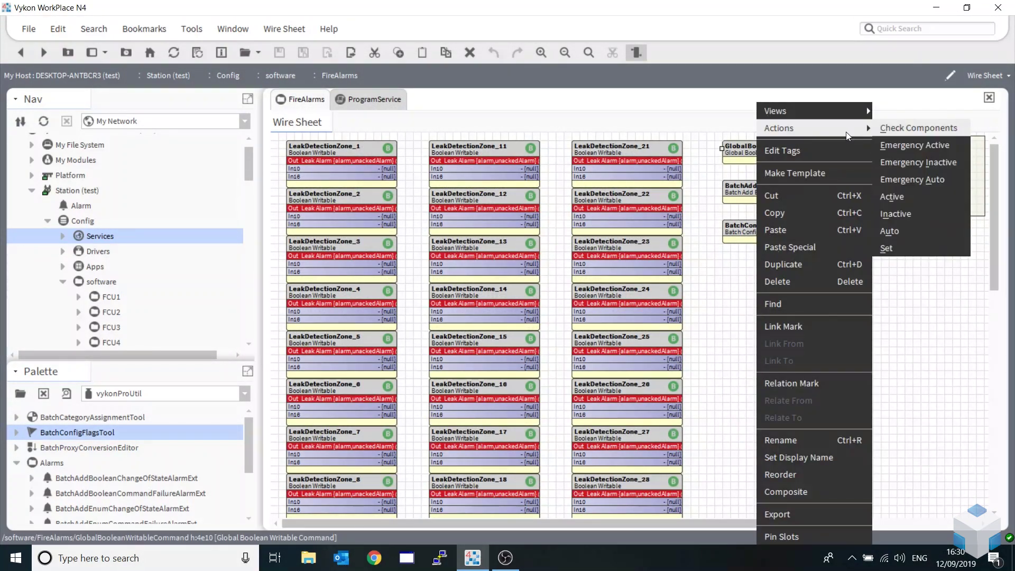
click(895, 247)
click(490, 289)
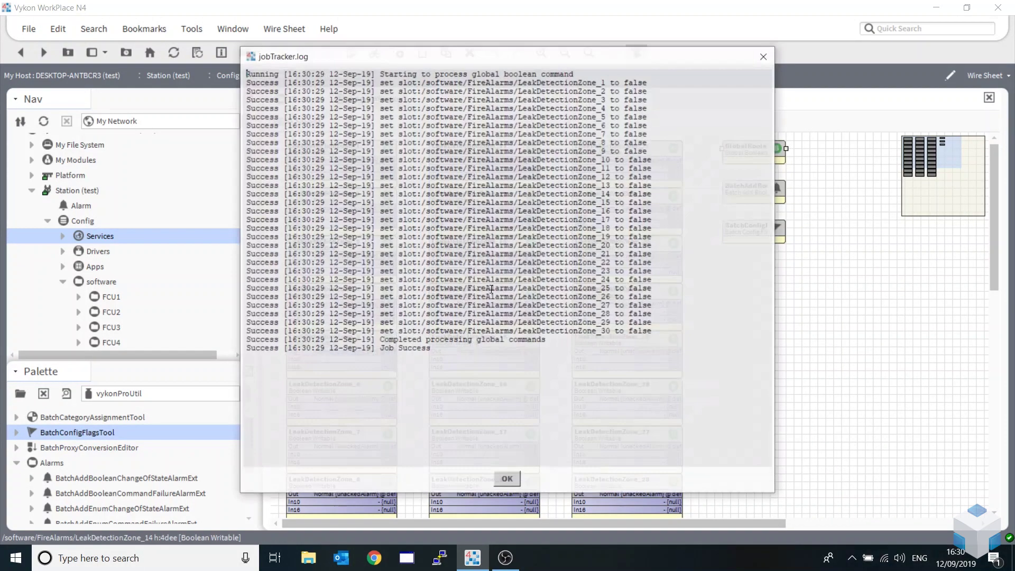
click(508, 481)
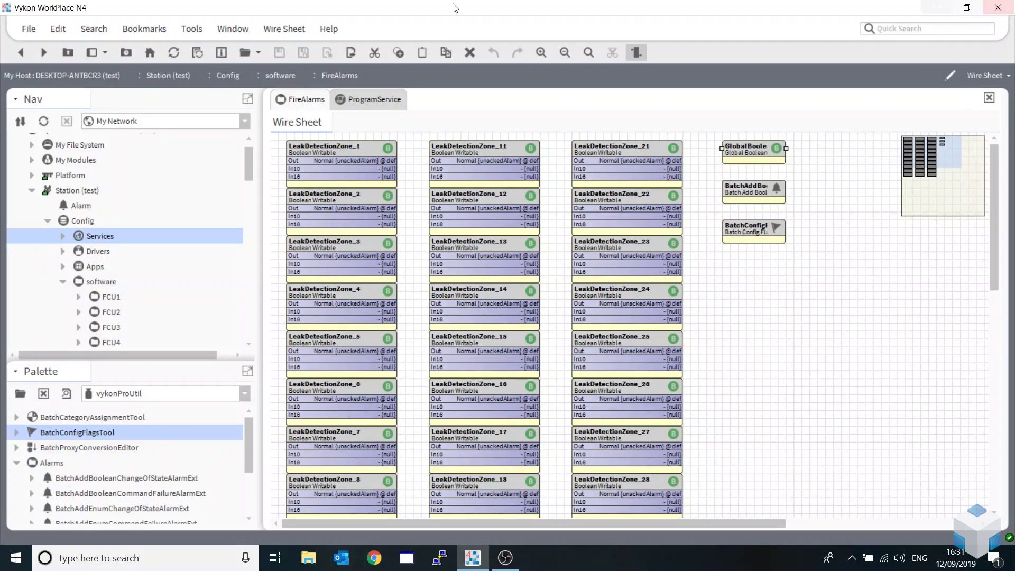
Step: Open the station's Services to show the Service Manager with 22 services
double_click(102, 236)
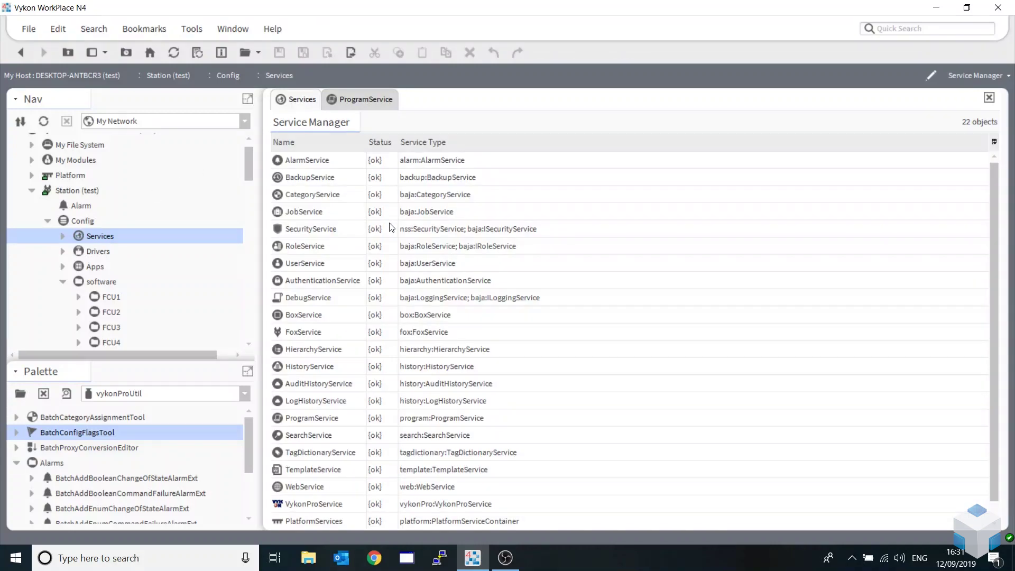
Step: Open the Alarm Ext Manager view of AlarmService listing 31 alarm extensions
right_click(325, 160)
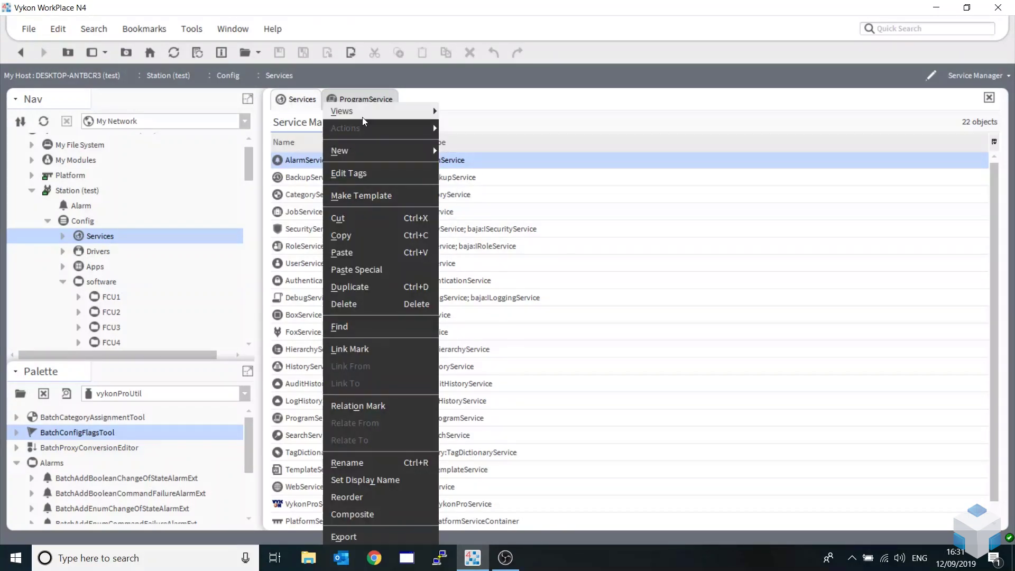
mouse_move(364, 117)
click(476, 128)
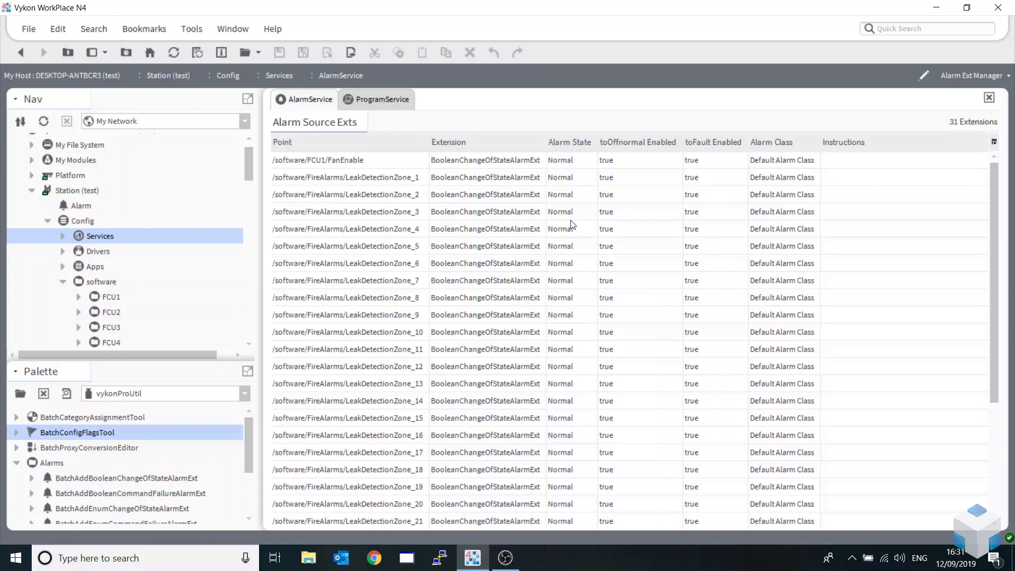
Step: Assign the LeakDetectAlarms alarm class to the LeakDetectionZone_1 through _30 extensions
click(380, 184)
scroll(376, 325, down, 4)
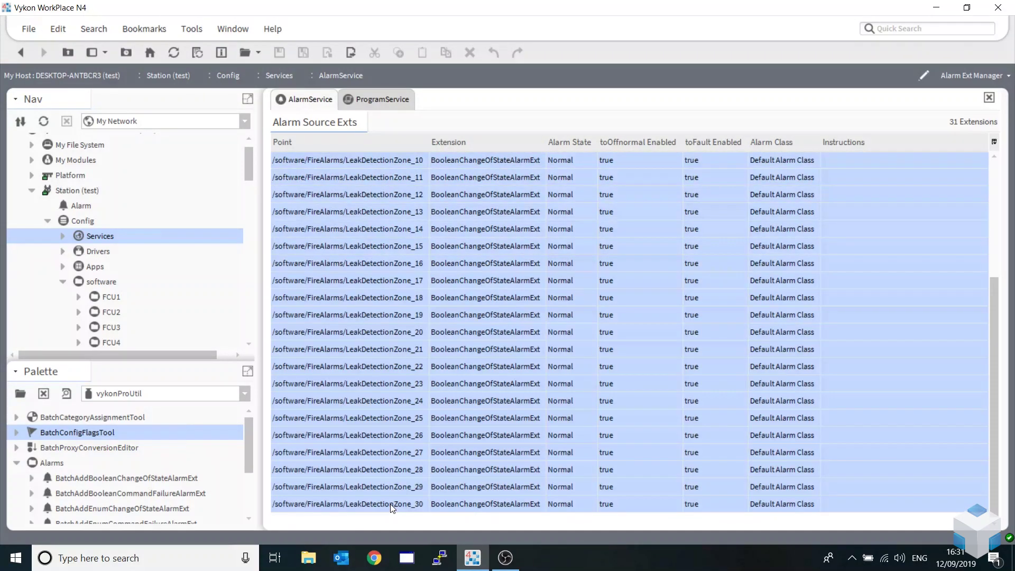
shift+click(391, 503)
right_click(467, 313)
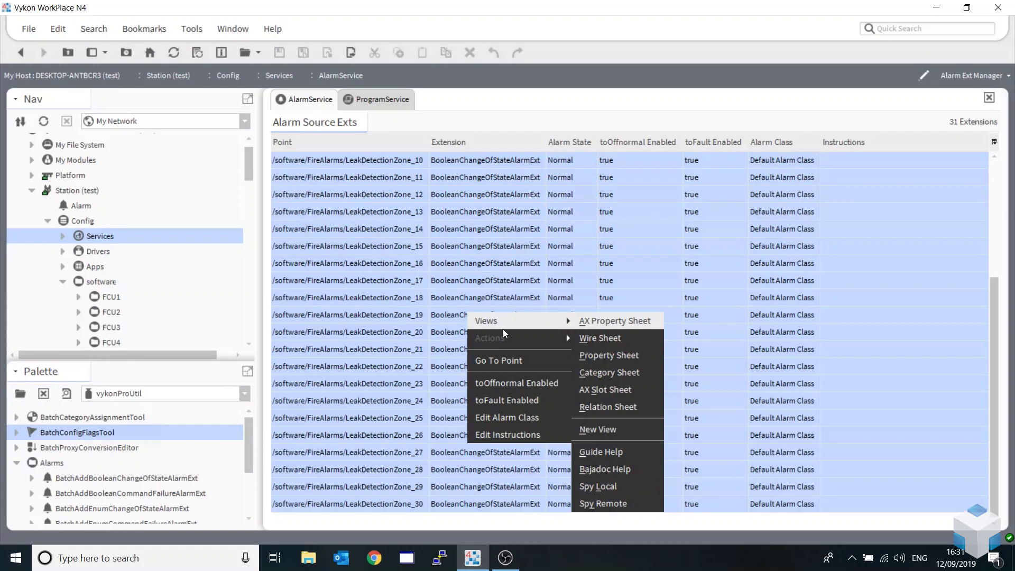
click(517, 416)
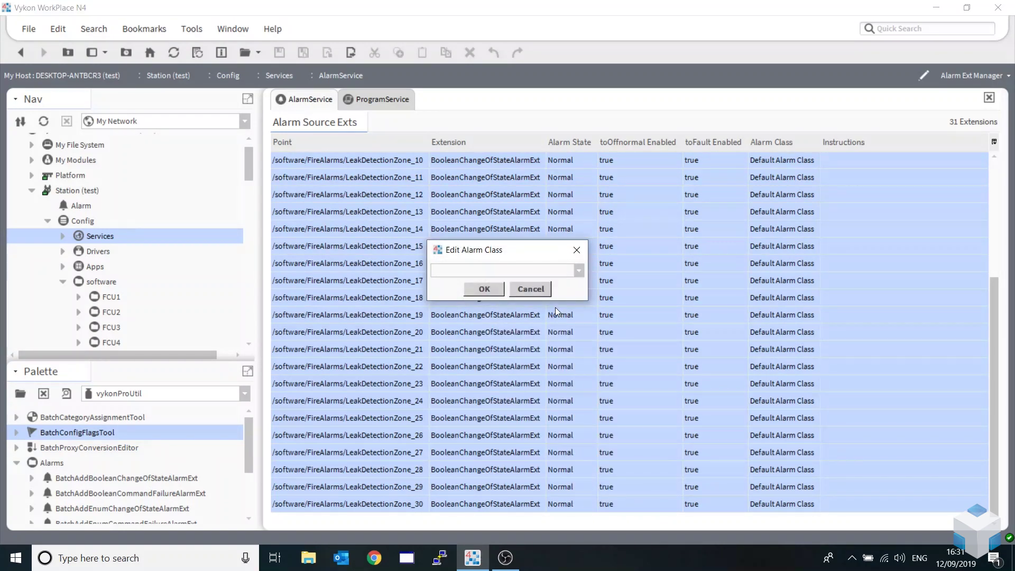
click(579, 270)
click(506, 299)
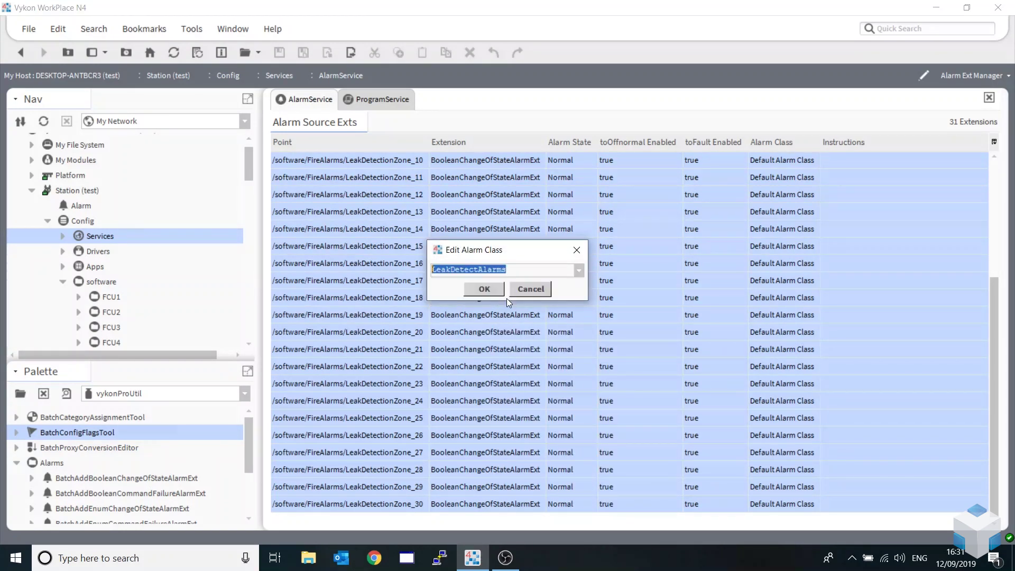
click(496, 289)
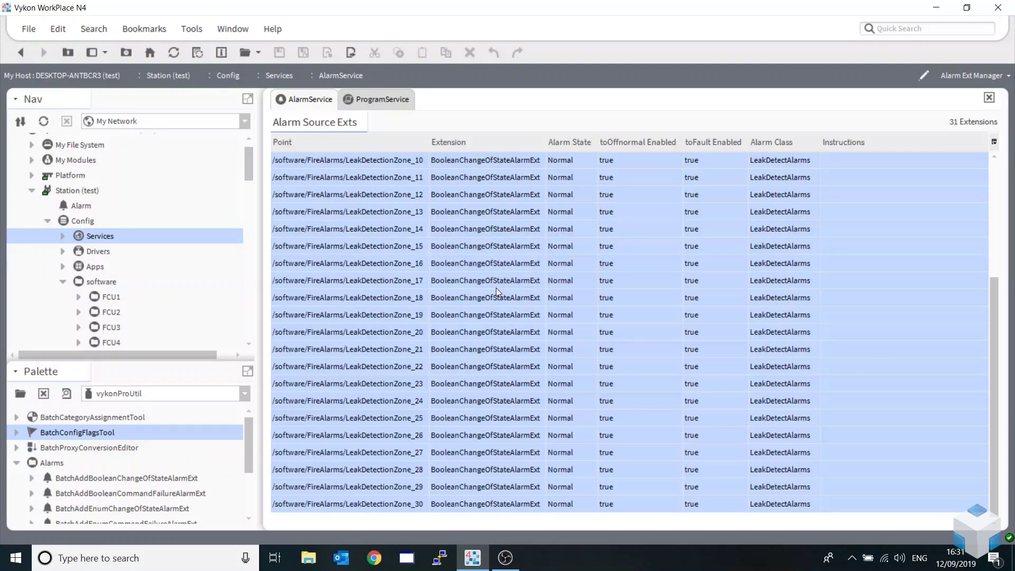
scroll(631, 291, up, 2)
scroll(631, 291, up, 2)
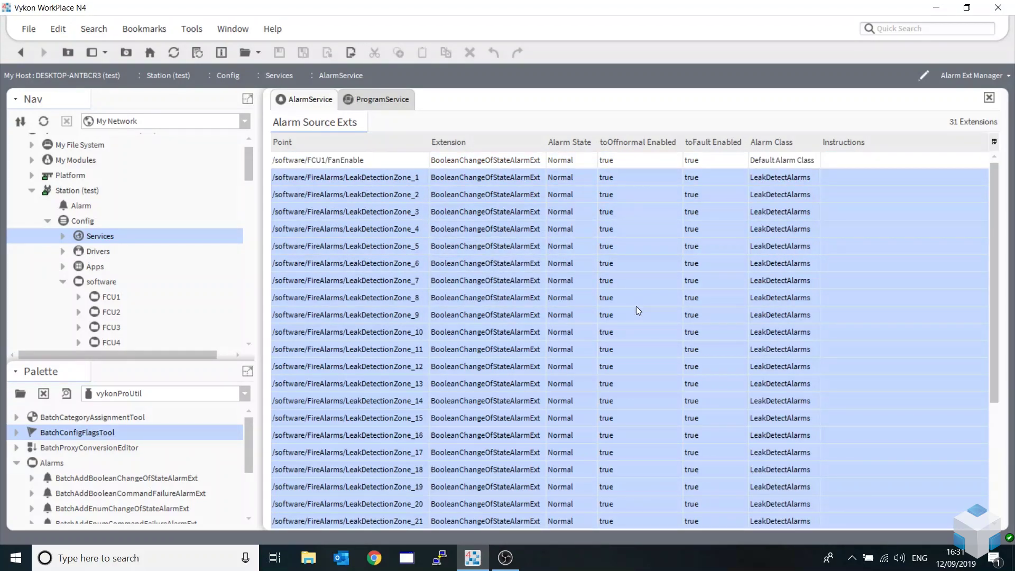